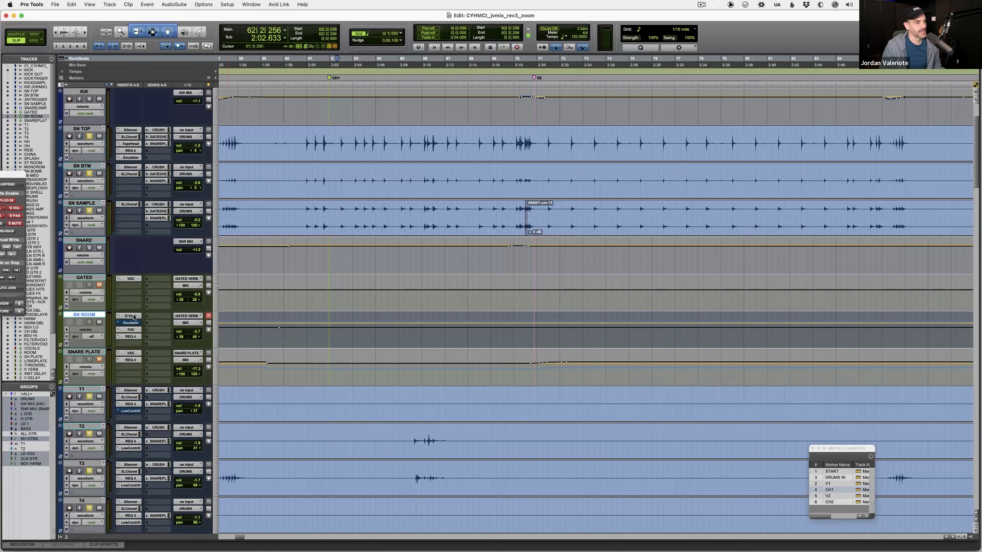
# Step: Open the D-Verb insert on the SN ROOM track and audition it during playback with the track volume raised to +4.2 dB
pyautogui.click(134, 317)
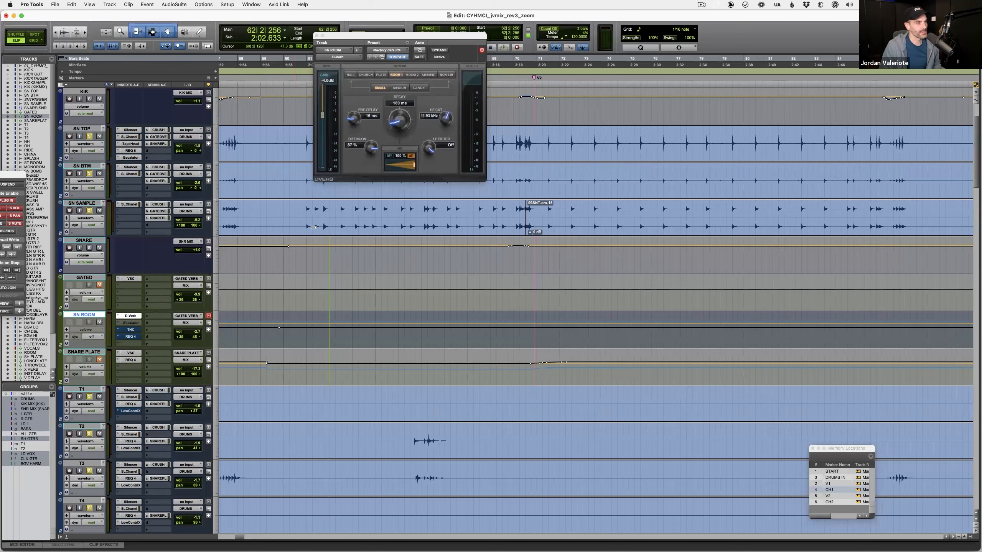
pyautogui.press('space')
pyautogui.moveTo(190, 334)
pyautogui.mouseDown()
pyautogui.moveTo(192, 325)
pyautogui.moveTo(195, 336)
pyautogui.mouseUp()
pyautogui.press('space')
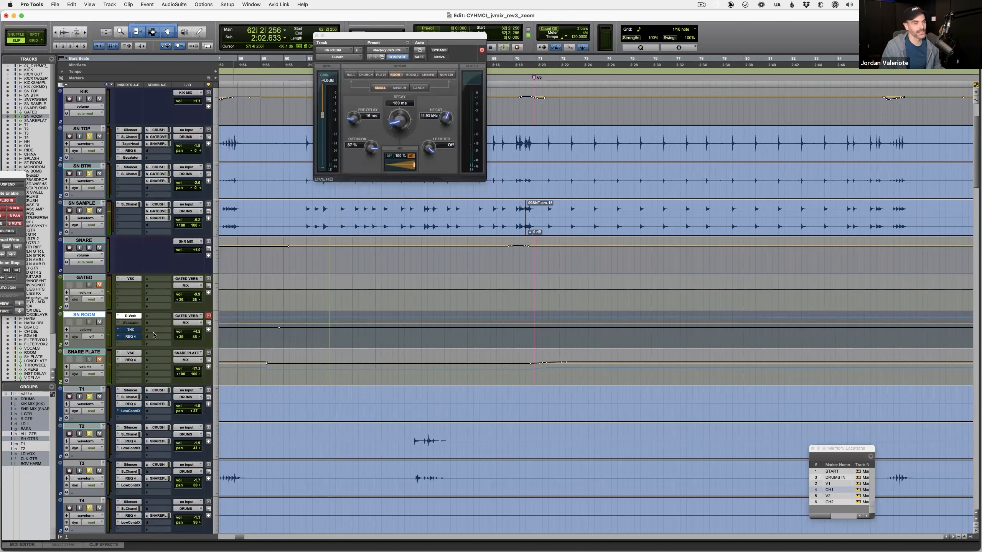
# Step: Open the THC distortion insert on SN ROOM with its bypass off, start playback and set the track volume to +3.0 dB
pyautogui.click(137, 331)
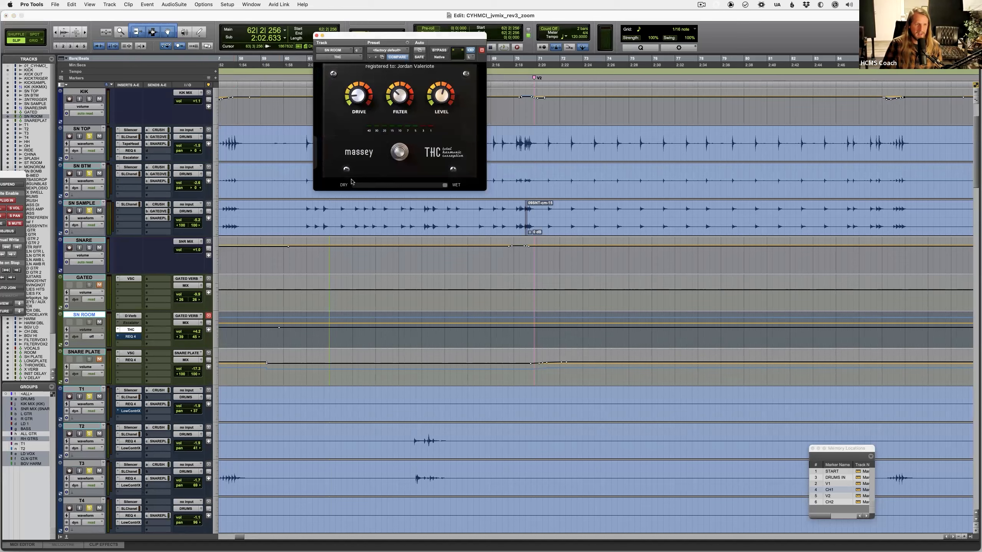
pyautogui.press('space')
pyautogui.moveTo(187, 332); pyautogui.dragTo(188, 335)
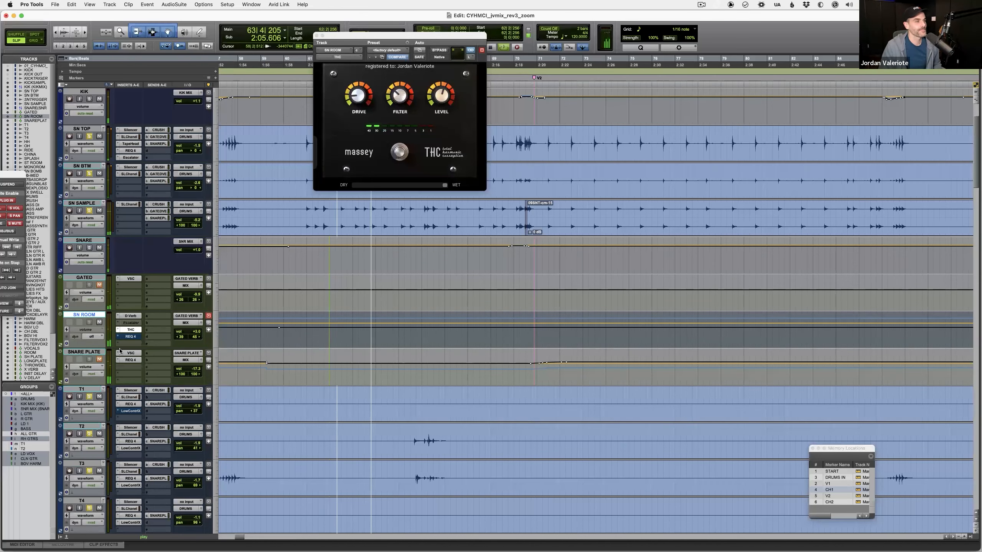
# Step: Open REQ 4 on SN ROOM, take it out of bypass and bring the track volume to -7.3 dB during playback
pyautogui.click(131, 337)
pyautogui.press('space')
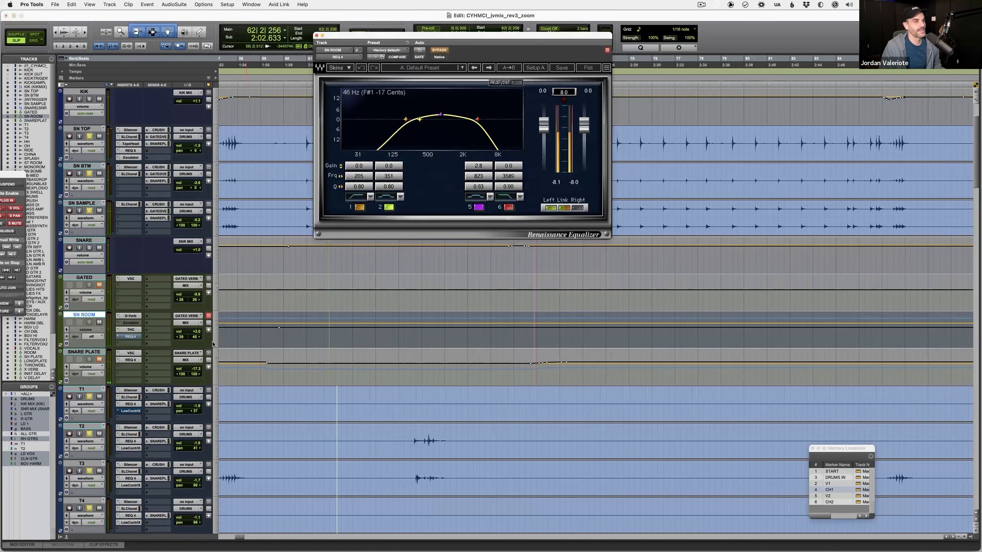
pyautogui.press('space')
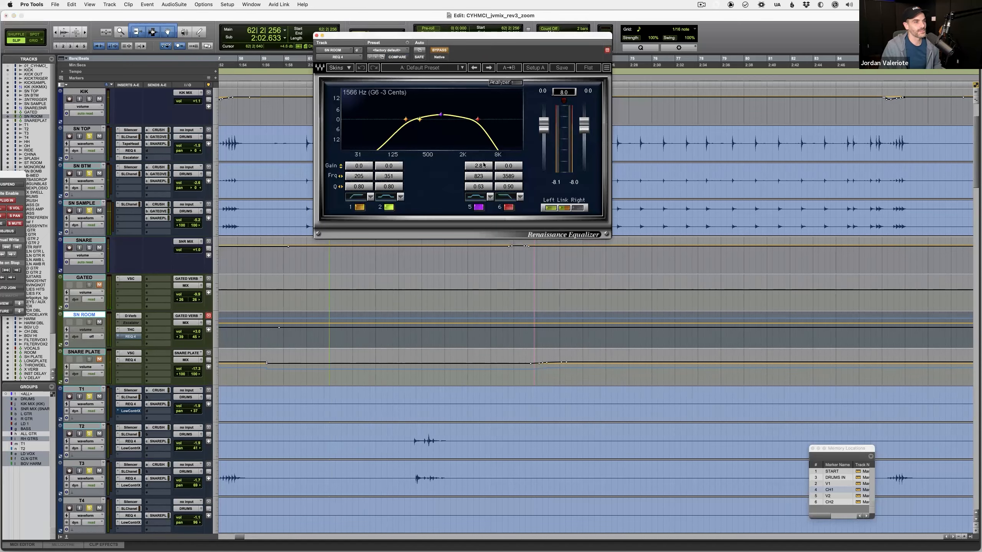
pyautogui.click(440, 50)
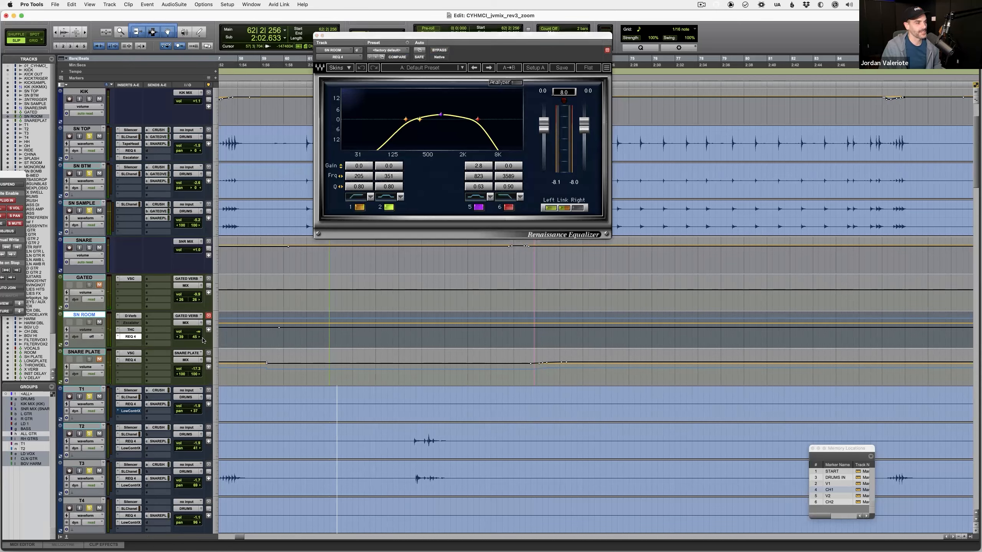
pyautogui.moveTo(197, 333); pyautogui.dragTo(196, 315)
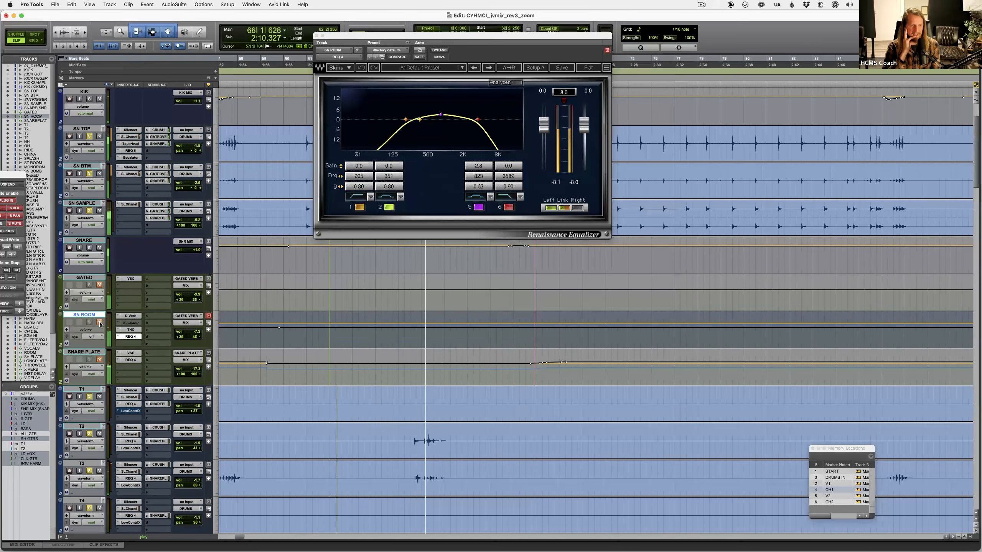
# Step: Set SN ROOM's automation mode to read, stop playback, place the cursor just before the CH1 marker and close the REQ 4 window
pyautogui.click(95, 337)
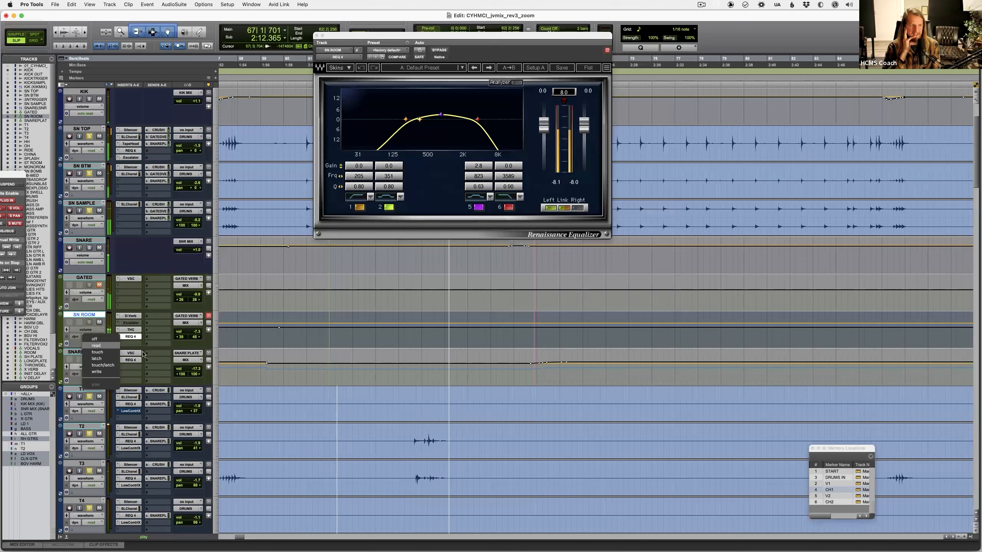
pyautogui.click(93, 345)
pyautogui.press('space')
pyautogui.click(327, 338)
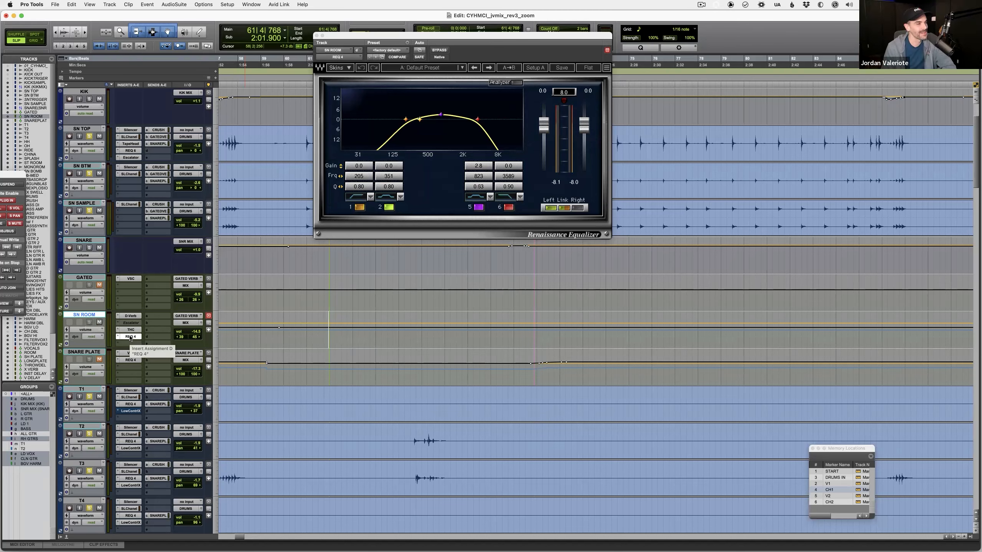
pyautogui.click(130, 337)
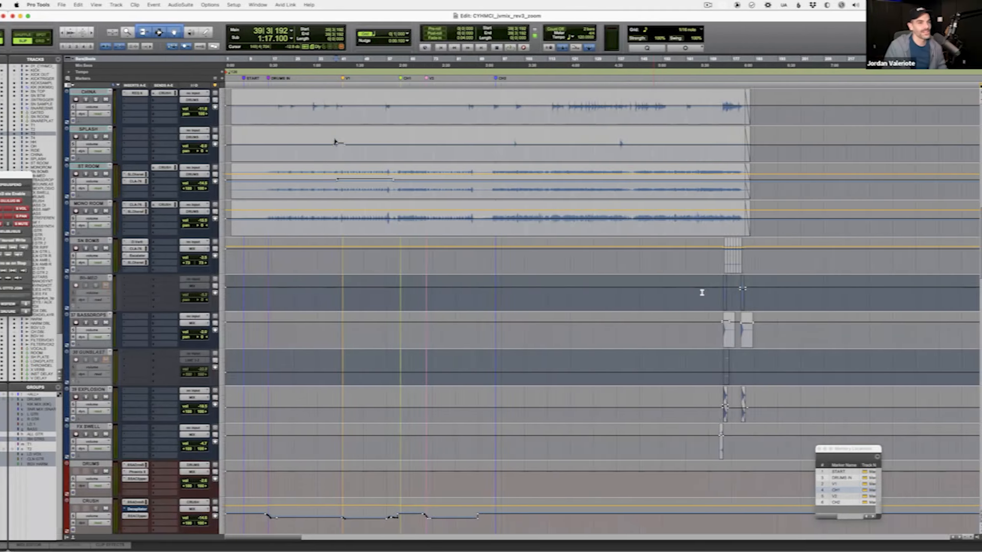
# Step: Zoom in on the SN BOMB clips around bar 174 and place the cursor just ahead of the first clip
pyautogui.click(696, 256)
pyautogui.press('Tab')
pyautogui.press('t')
pyautogui.press('t')
pyautogui.press('t')
pyautogui.press('t')
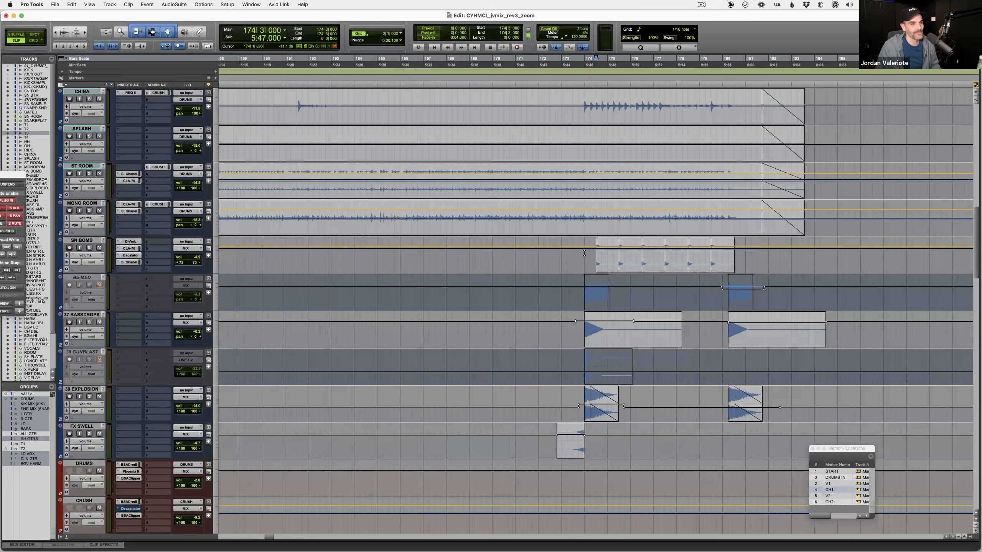
pyautogui.click(586, 255)
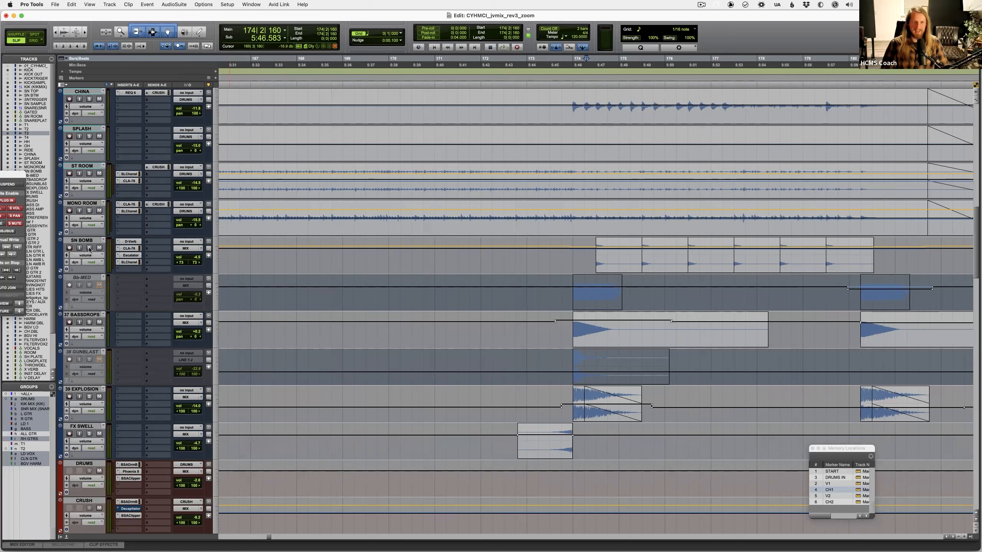
# Step: Play the section from bar 174 and toggle the SN BOMB solo to compare its sound with the full mix
pyautogui.click(89, 212)
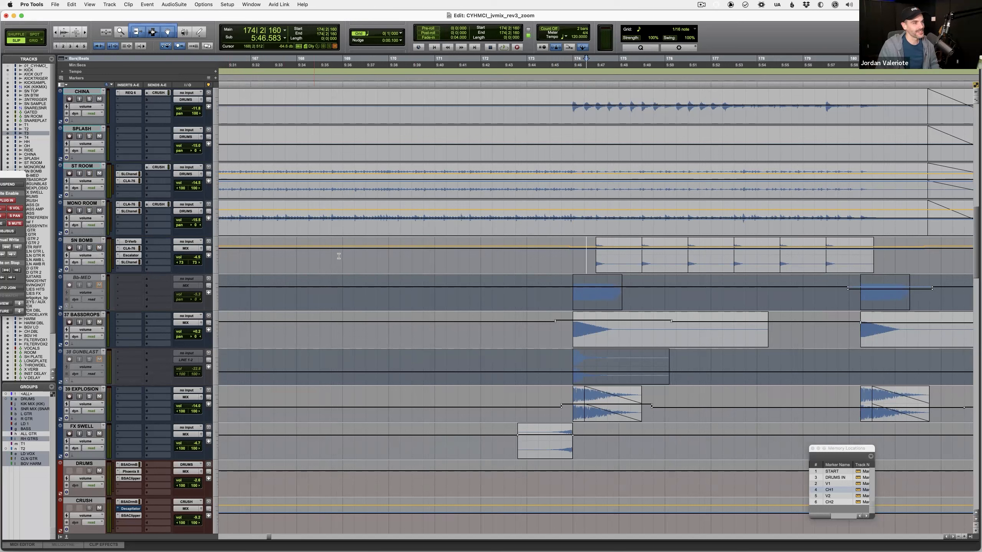
pyautogui.press('space')
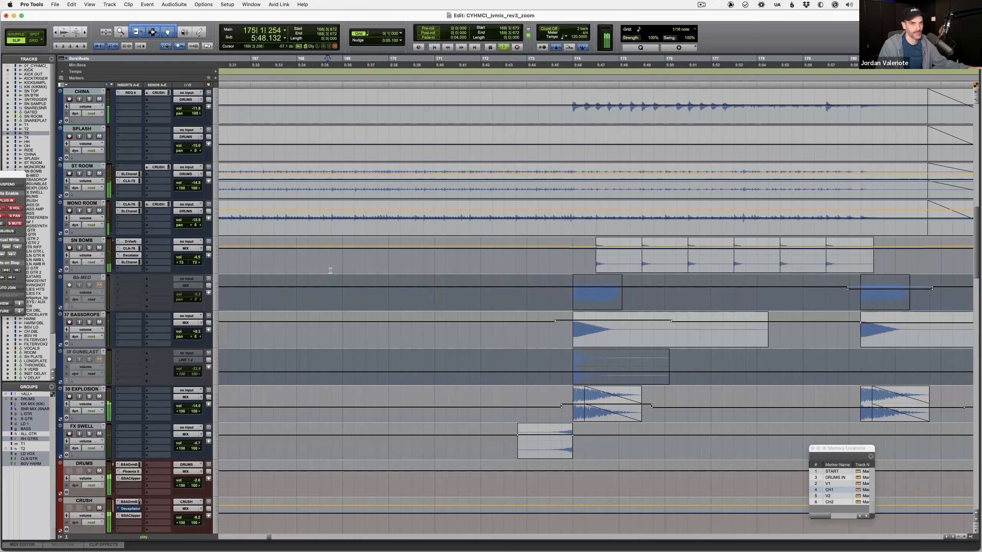
pyautogui.hscroll(6, 430, 267)
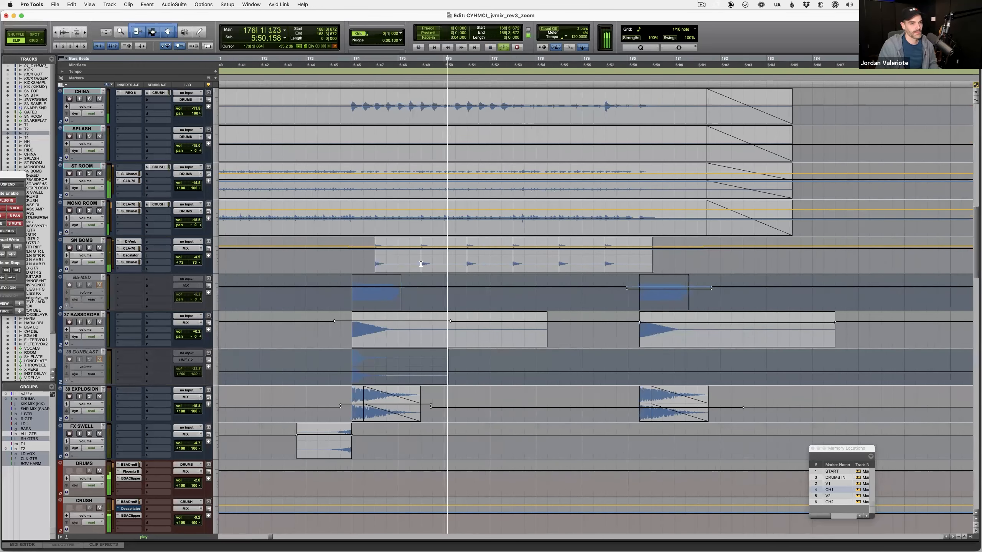
pyautogui.click(89, 247)
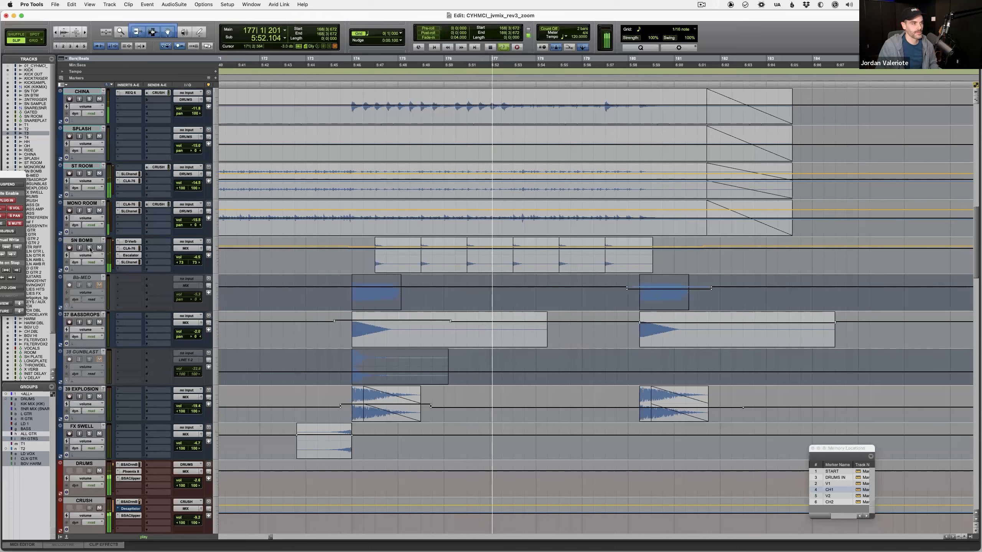
pyautogui.click(90, 248)
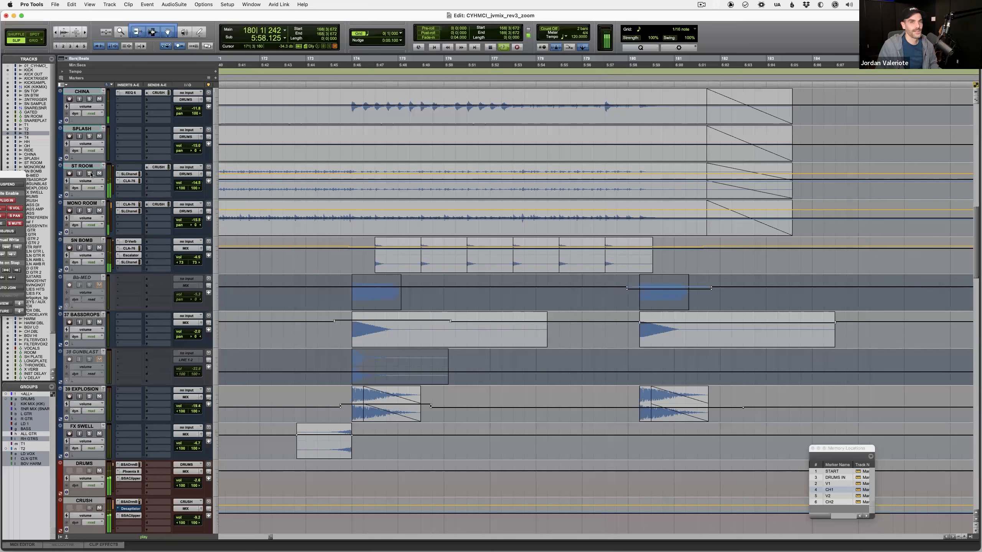
pyautogui.press('space')
# Step: Clear the drum group solos so only SN BOMB stays soloed, and play its sample with all inserts bypassed
pyautogui.click(89, 175)
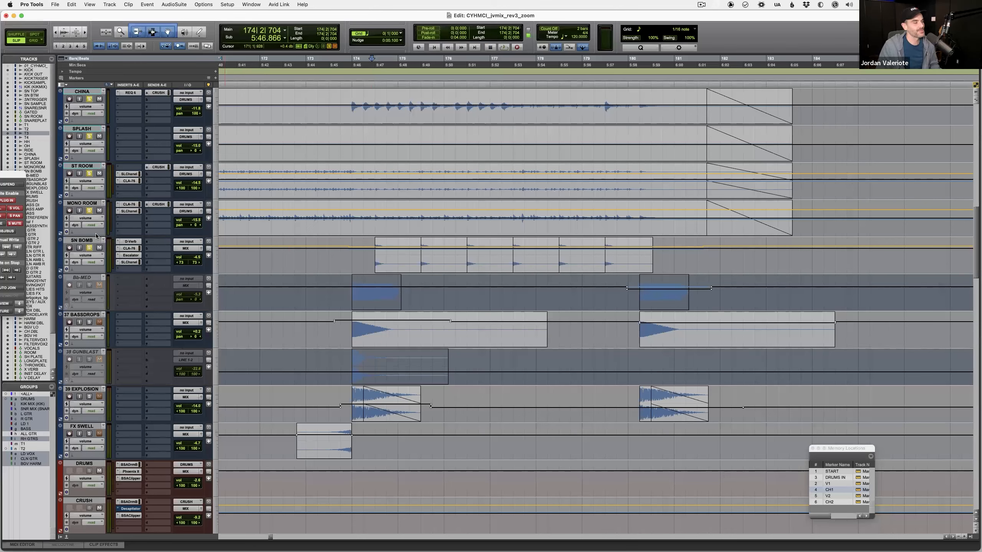
pyautogui.click(90, 211)
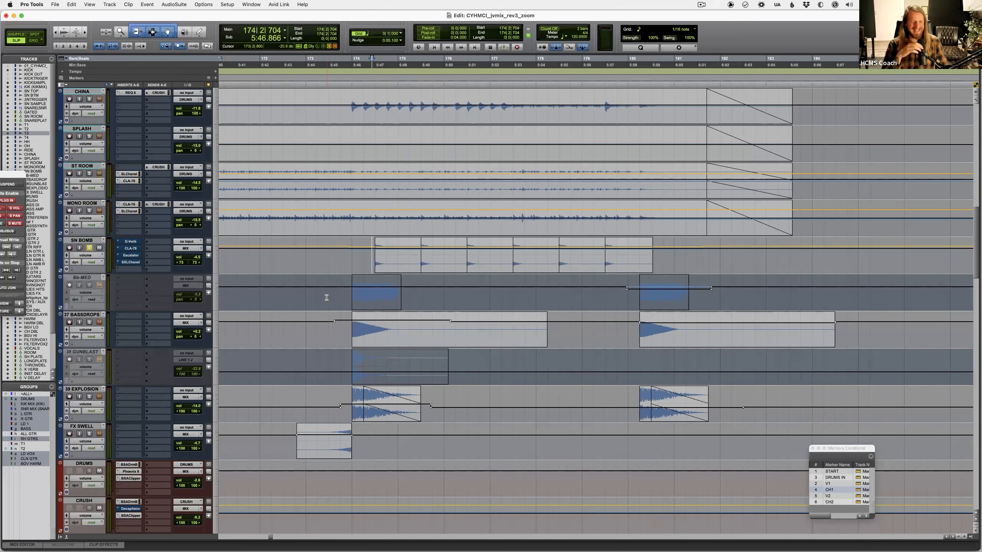
pyautogui.press('space')
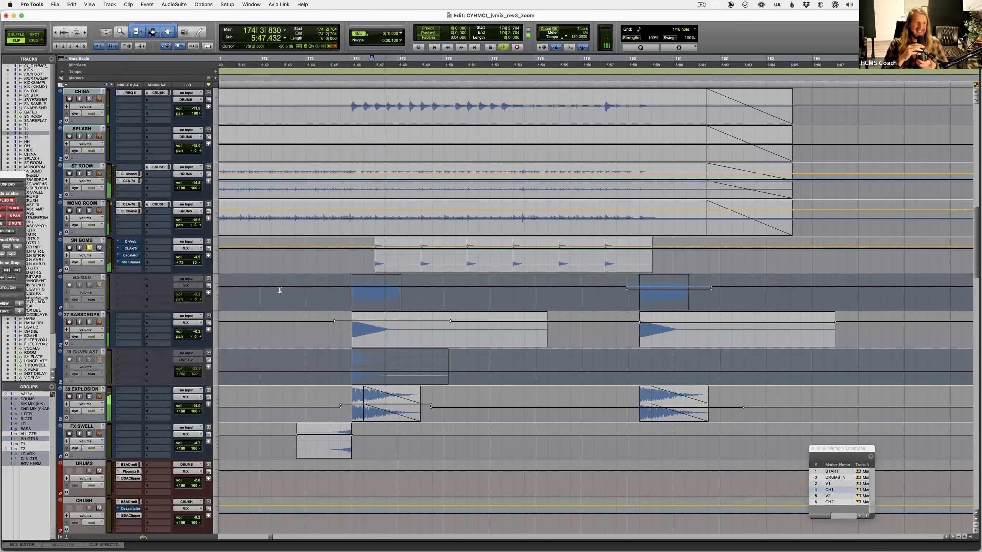
pyautogui.press('space')
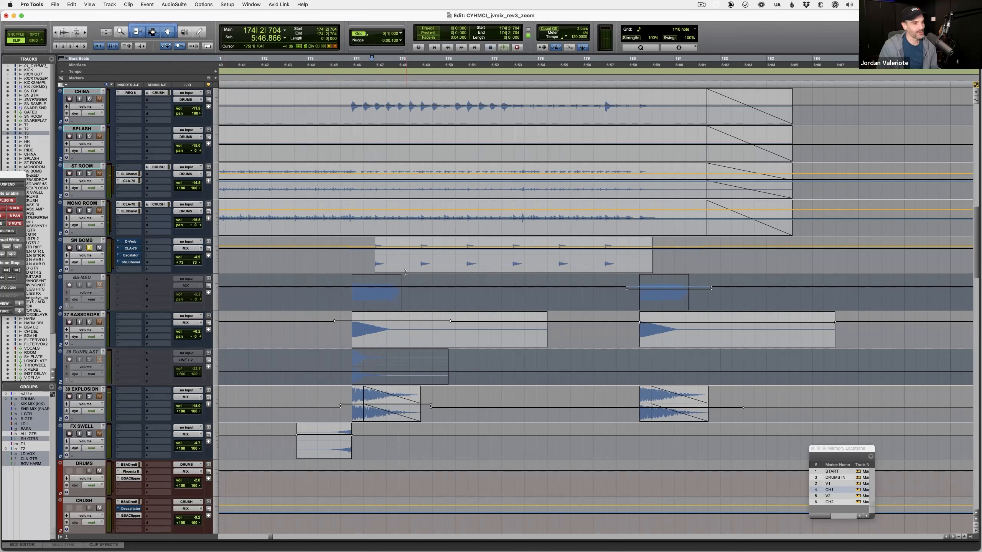
# Step: Switch the tracks to waveform view, check the first SN BOMB clip's name and play the dry sample from just before it
pyautogui.hotkey('ctrl', '-')
pyautogui.doubleClick(399, 268)
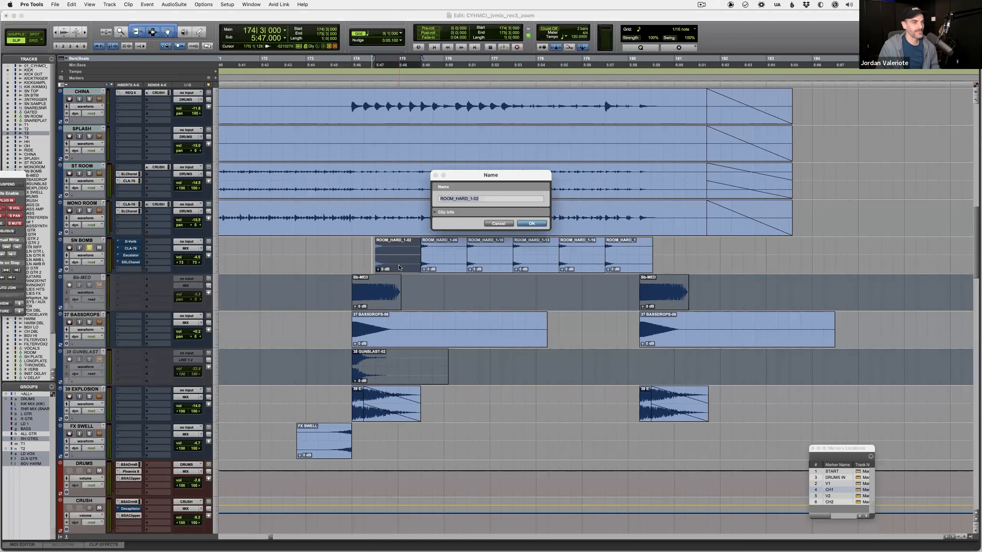
pyautogui.press('Return')
pyautogui.click(366, 247)
pyautogui.press('space')
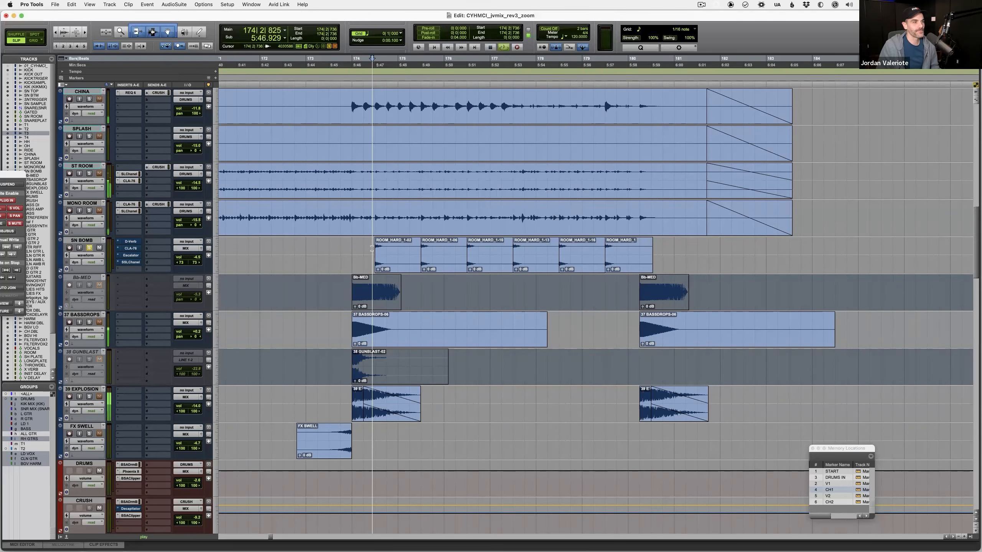
pyautogui.press('space')
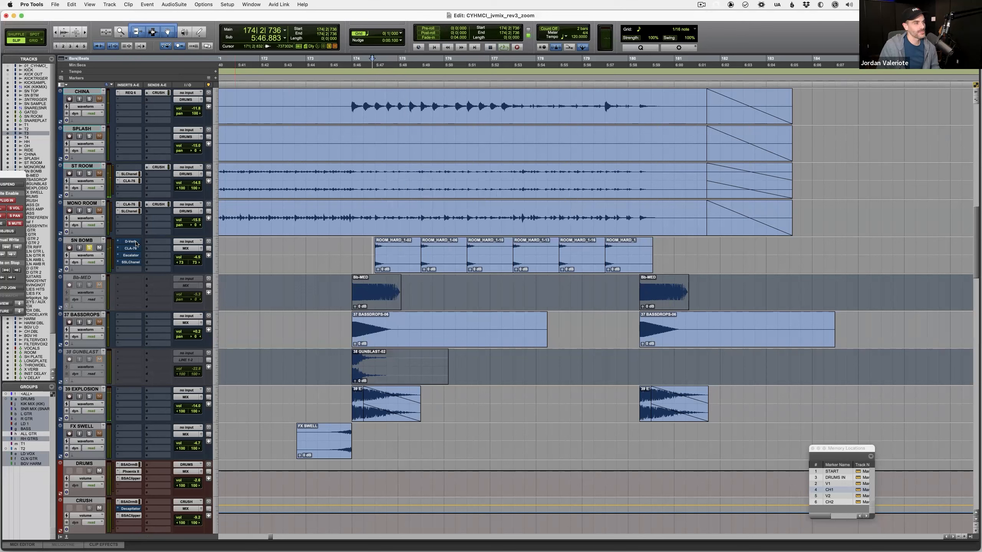
# Step: Open D-Verb on SN BOMB, take it out of bypass and audition the sample with the reverb
pyautogui.click(131, 241)
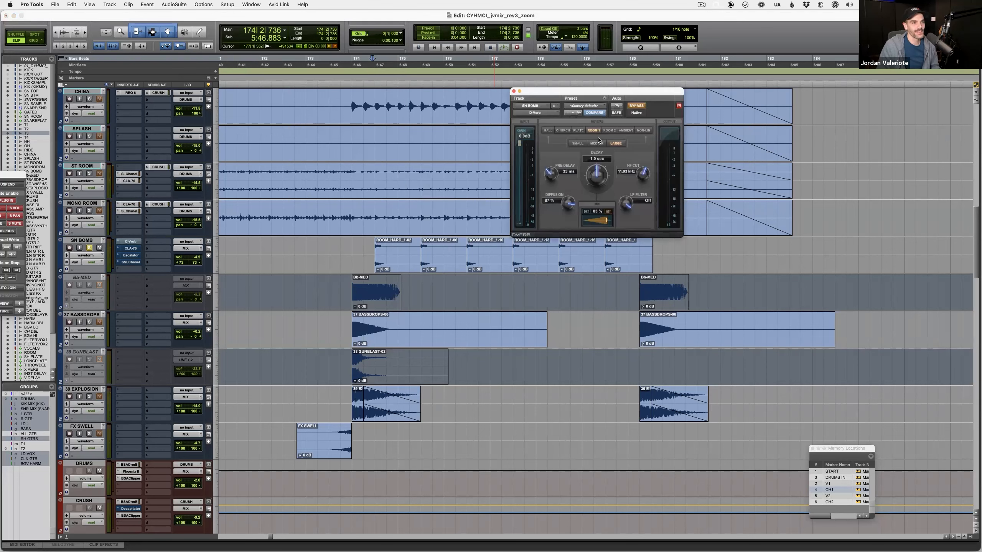
pyautogui.click(641, 107)
pyautogui.press('space')
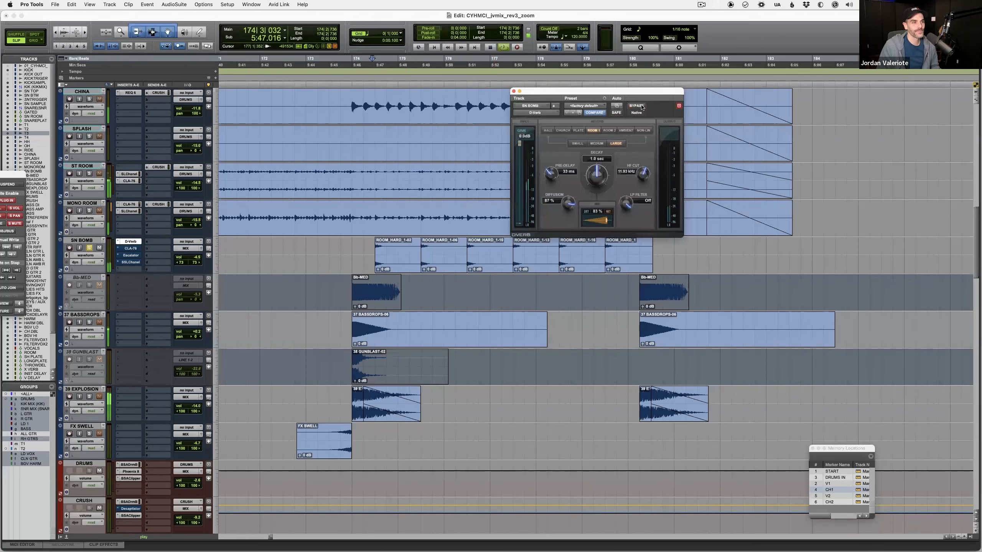
pyautogui.press('space')
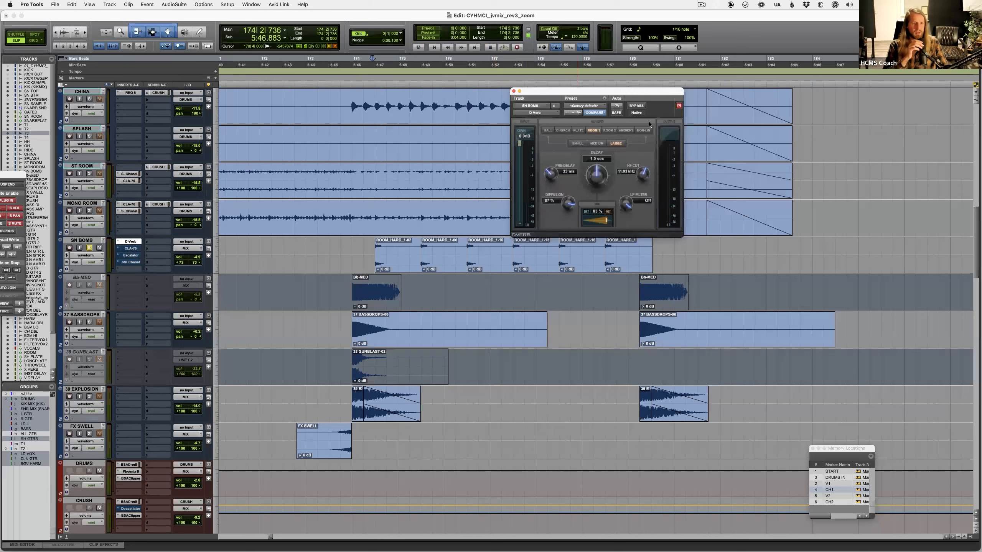
pyautogui.press('space')
pyautogui.press('space')
# Step: Open the CLA-76 compressor on SN BOMB, take it out of bypass and audition the sample with it
pyautogui.click(137, 249)
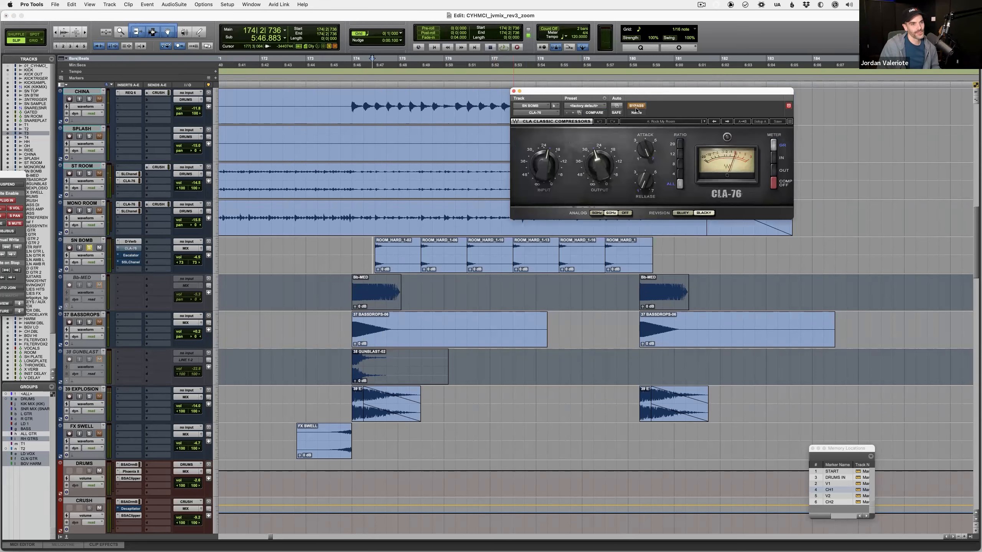
pyautogui.moveTo(638, 95); pyautogui.dragTo(636, 87)
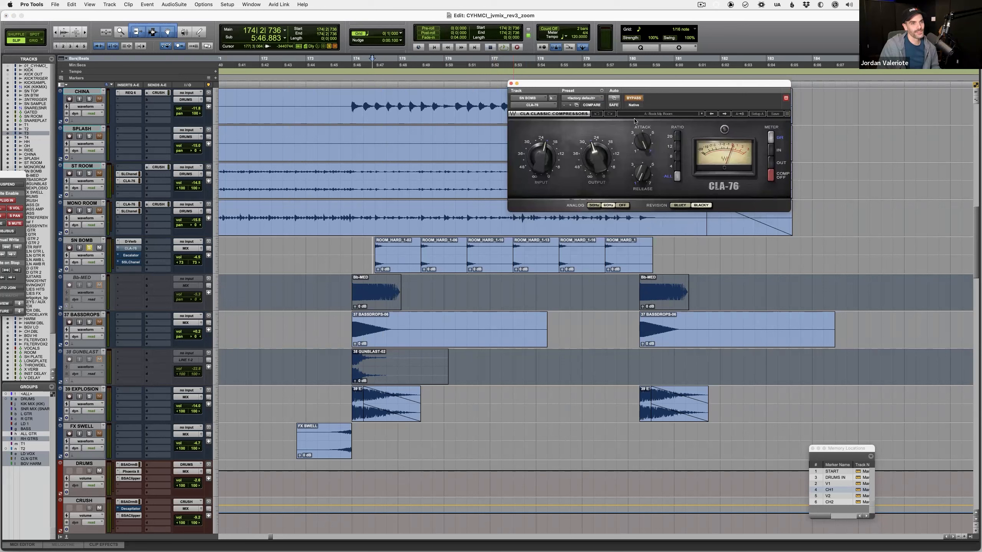
pyautogui.click(634, 98)
pyautogui.press('space')
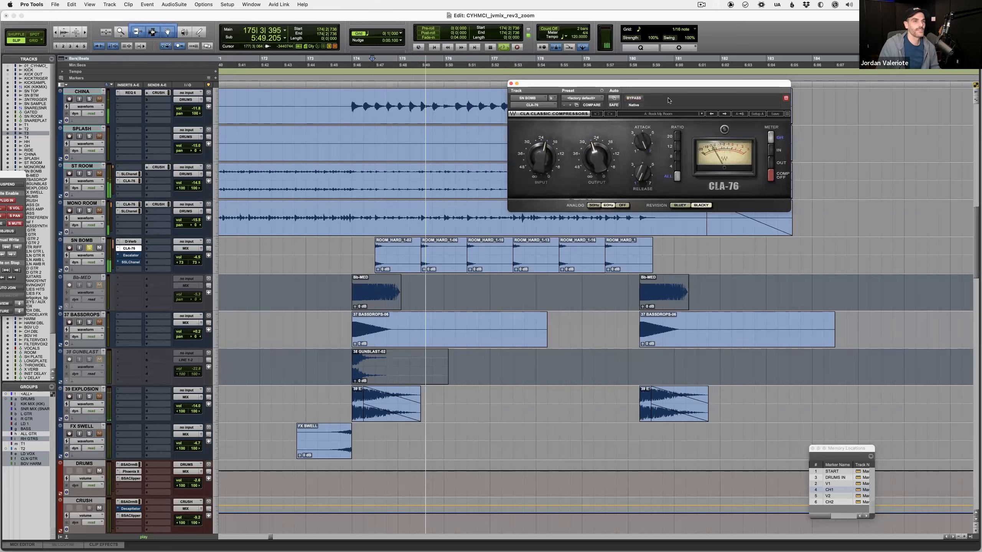
pyautogui.press('space')
# Step: Open Escalator on SN BOMB, take it out of bypass and audition the sample with the added distortion
pyautogui.click(129, 256)
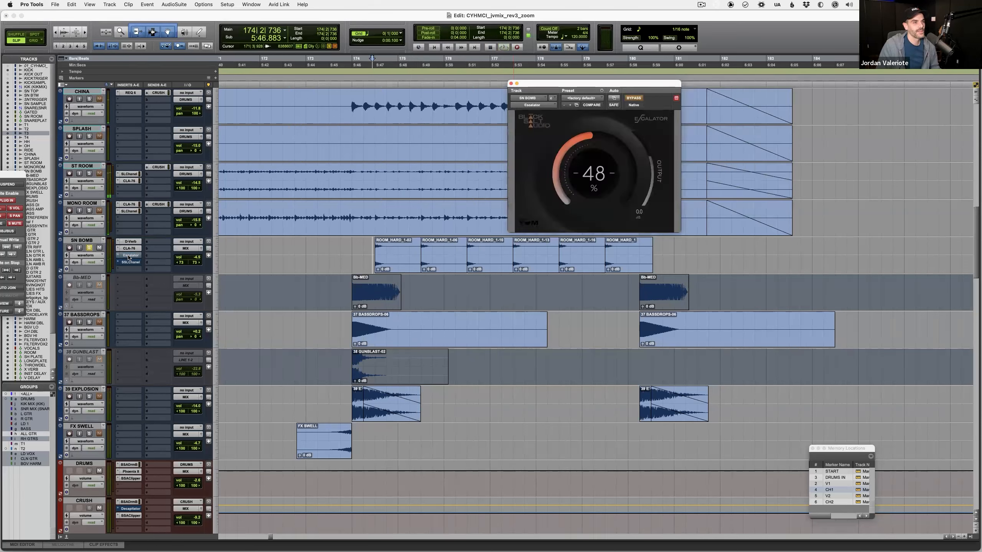
pyautogui.click(635, 98)
pyautogui.press('space')
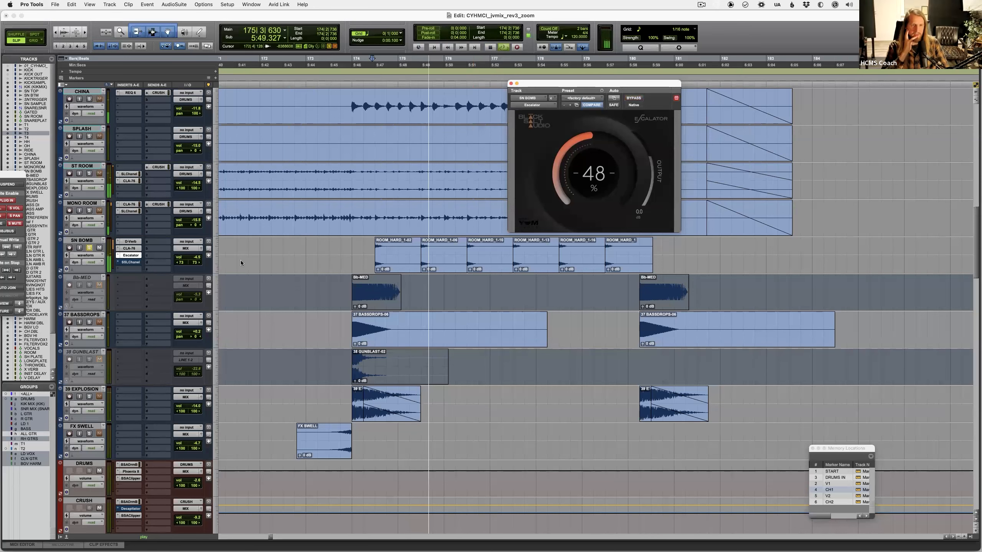
pyautogui.press('space')
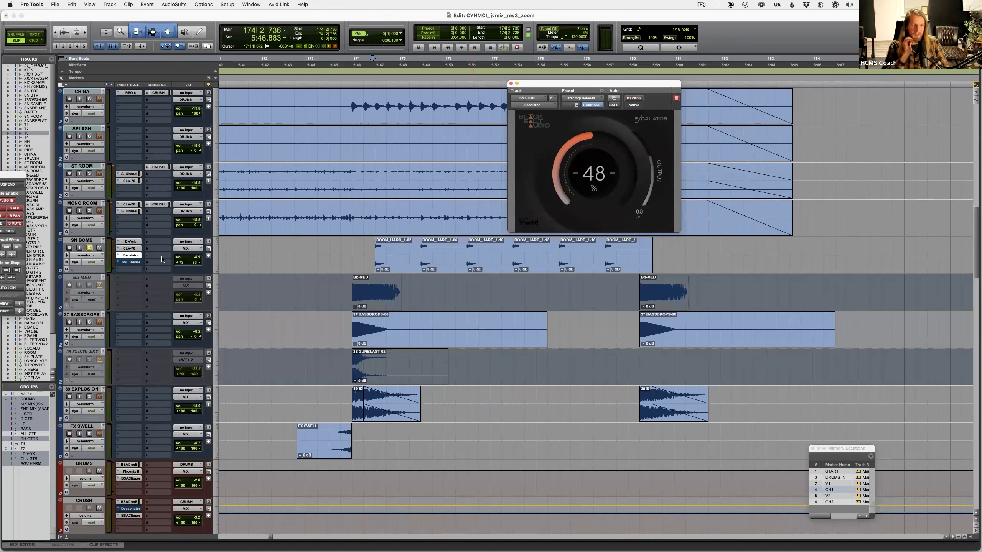
# Step: Open the SSL E-Channel on SN BOMB, take it out of bypass and audition the sample with it
pyautogui.click(136, 263)
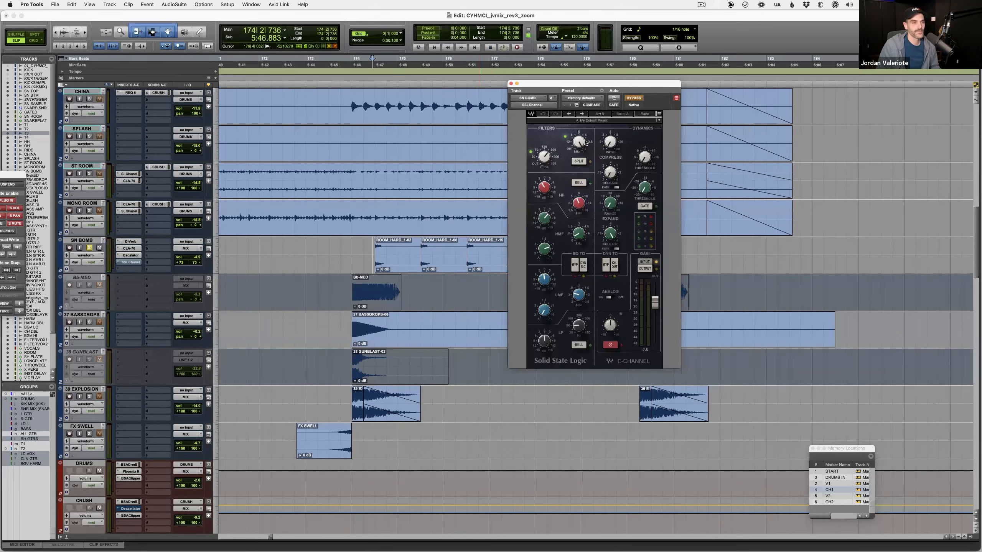
pyautogui.moveTo(653, 108); pyautogui.dragTo(791, 140)
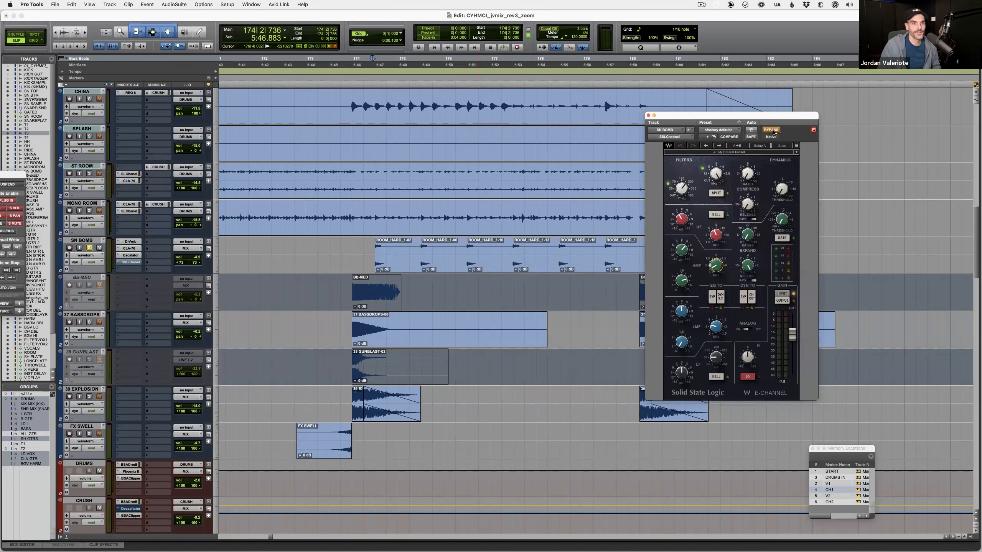
pyautogui.click(771, 130)
pyautogui.press('space')
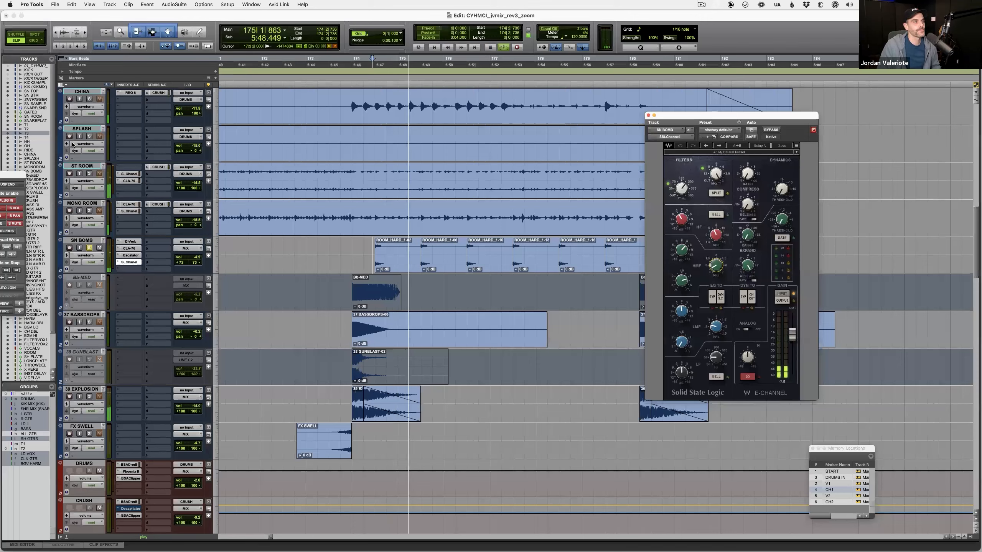
# Step: Solo the grouped drum tracks along with SN BOMB, hear them play together and close the SSL E-Channel
pyautogui.click(89, 137)
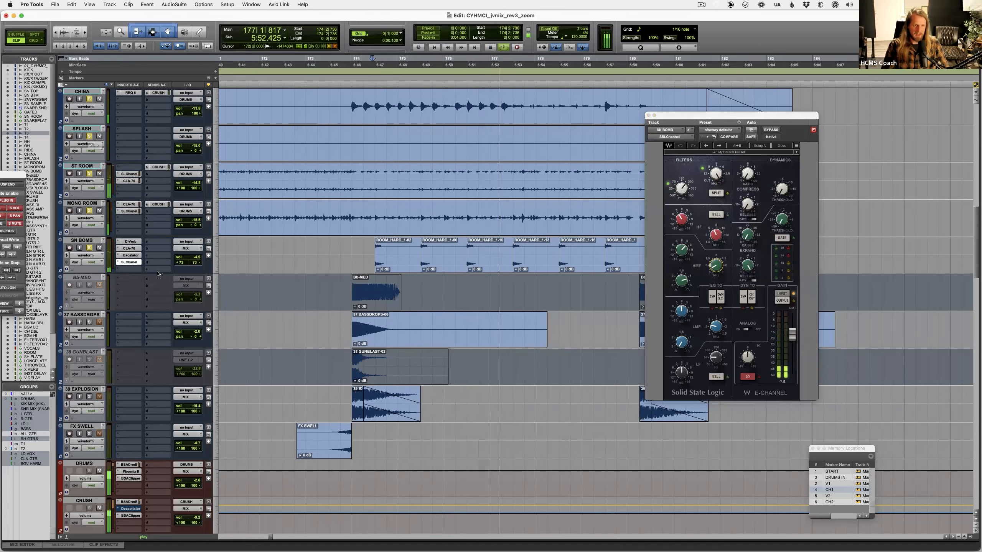
pyautogui.click(135, 263)
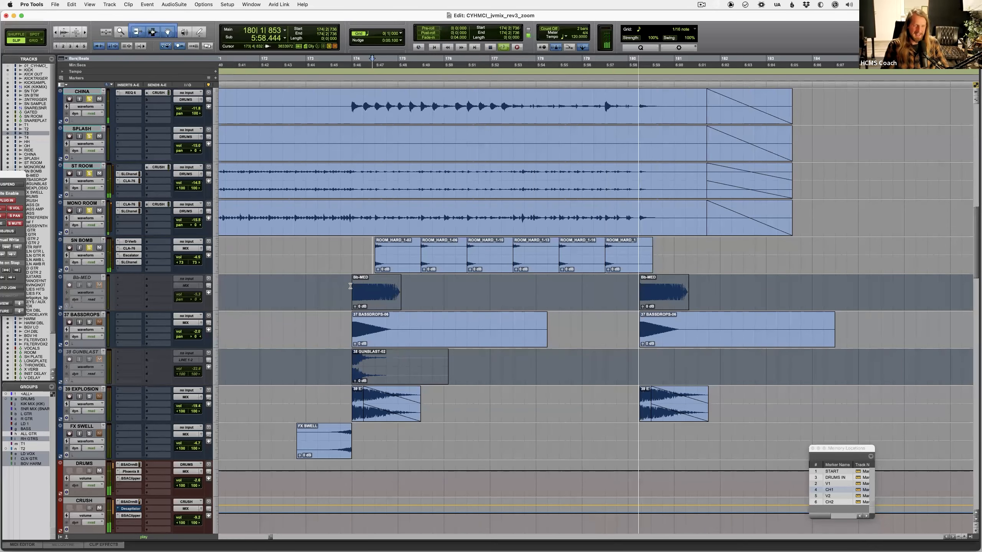
pyautogui.press('space')
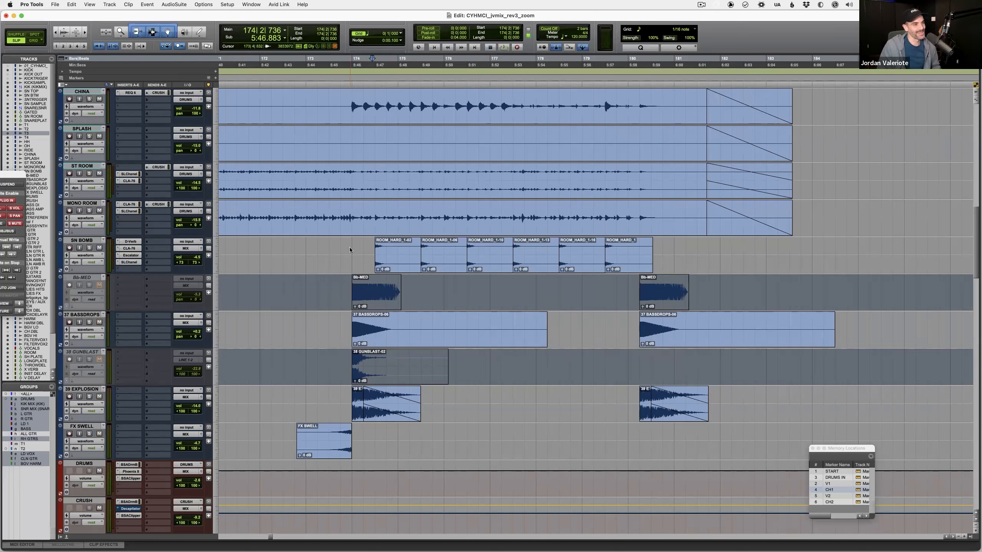
# Step: Play the full mix, try a louder SN BOMB level and undo the volume change
pyautogui.press('space')
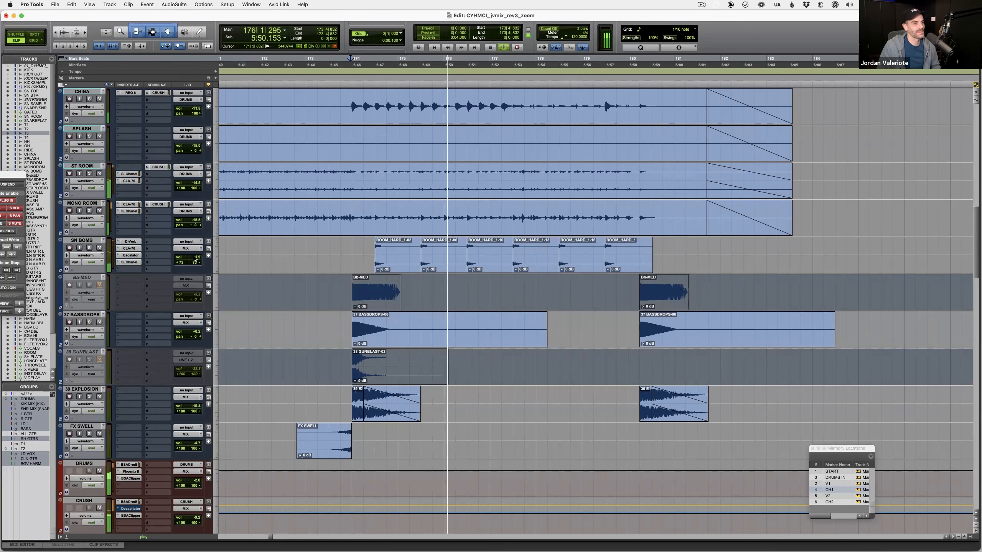
pyautogui.moveTo(195, 260); pyautogui.dragTo(196, 250)
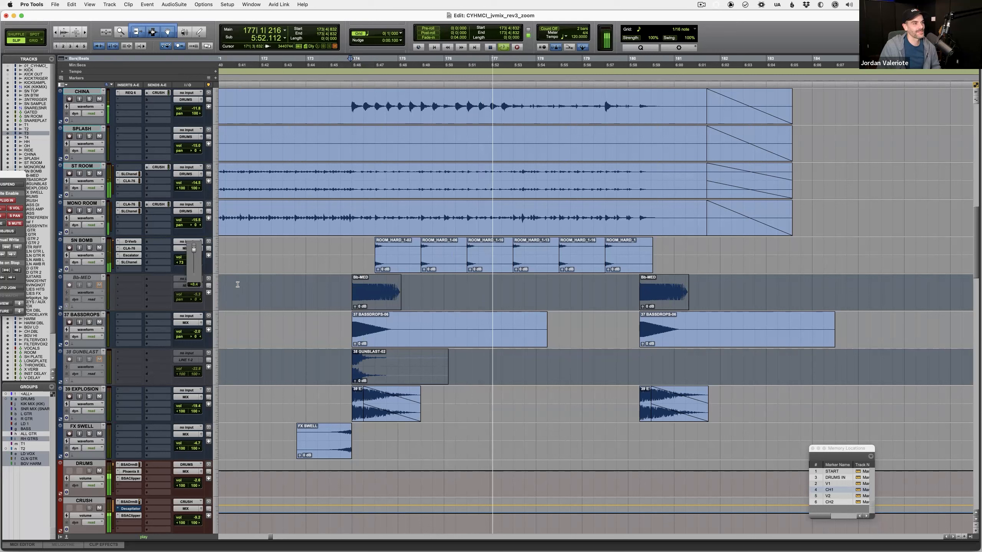
pyautogui.press('super+z')
pyautogui.click(311, 252)
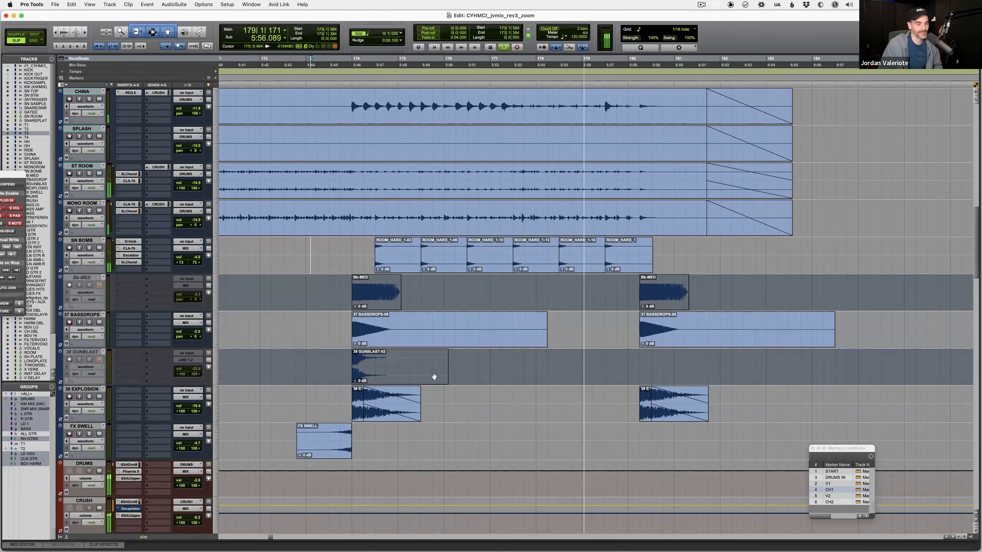
pyautogui.press('space')
# Step: Go to the BASS SYNTH track and play the full mix from just before its clip
pyautogui.press('r')
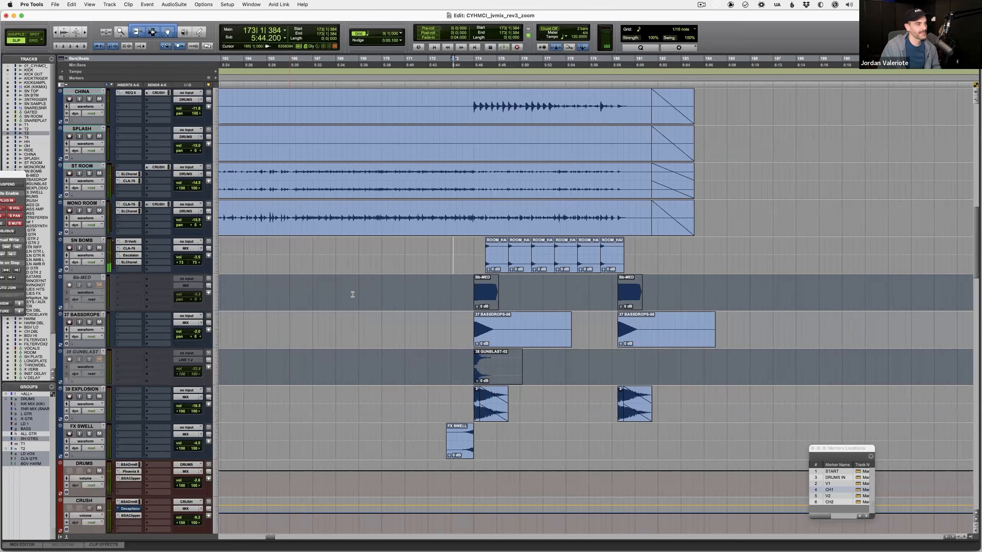
pyautogui.click(473, 254)
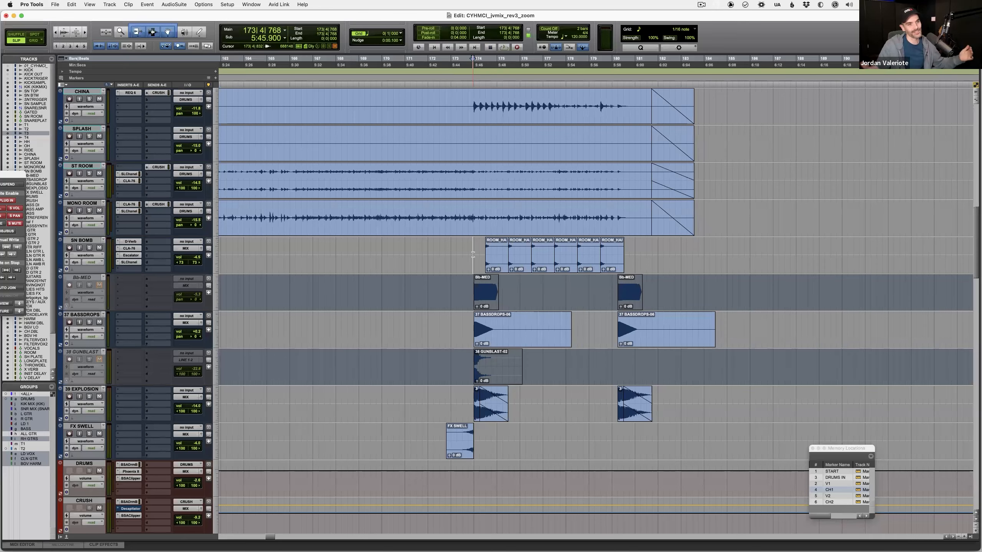
pyautogui.scroll(-6, 443, 233)
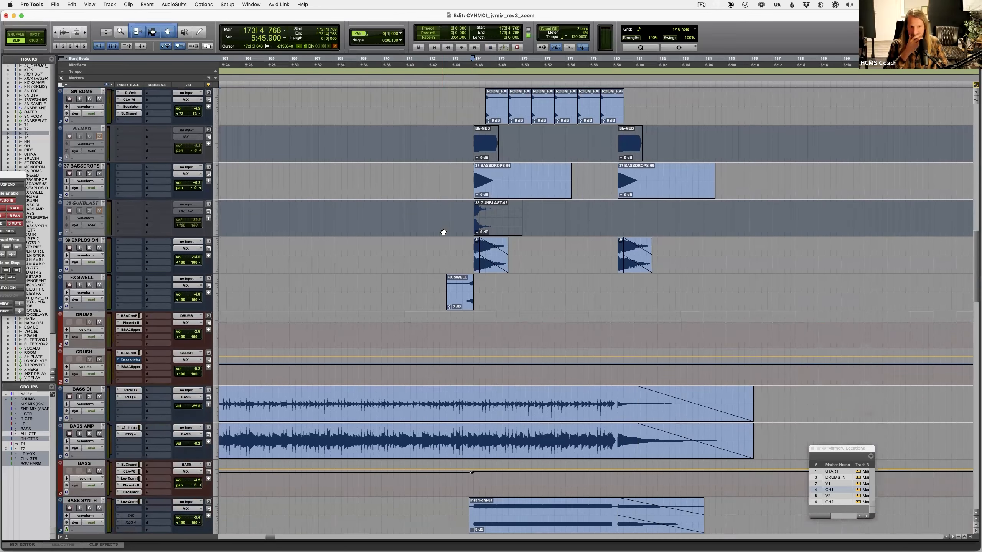
pyautogui.press('r')
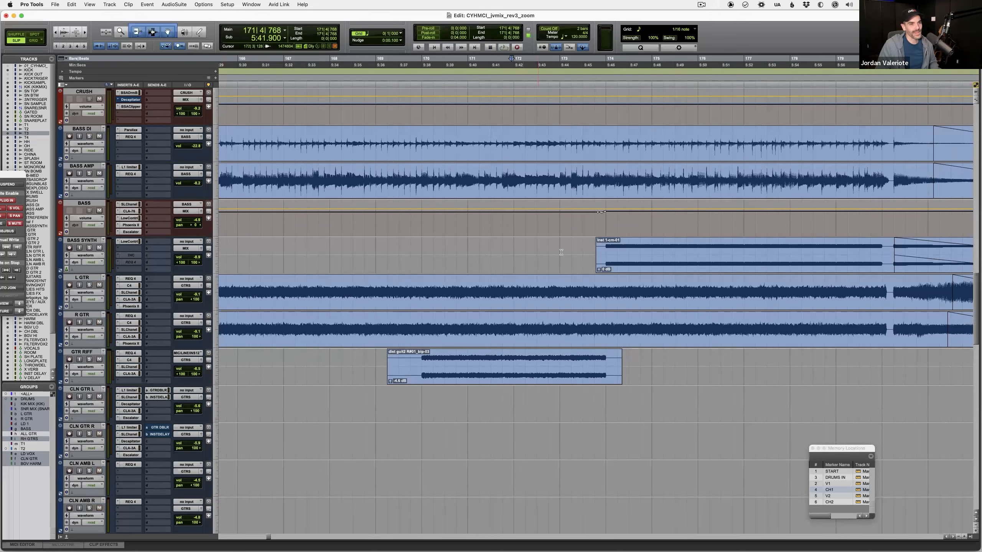
pyautogui.moveTo(584, 252); pyautogui.dragTo(573, 252)
pyautogui.press('space')
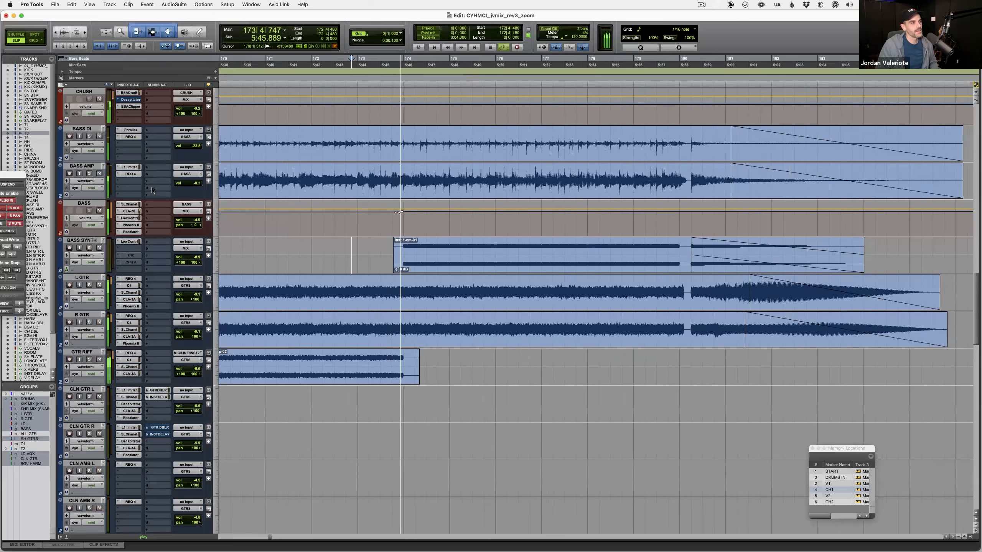
# Step: Audition the soloed BASS DI and BASS AMP, add BASS SYNTH, and listen to BASS SYNTH alone, setting playback to start near its clip's beginning
pyautogui.click(89, 174)
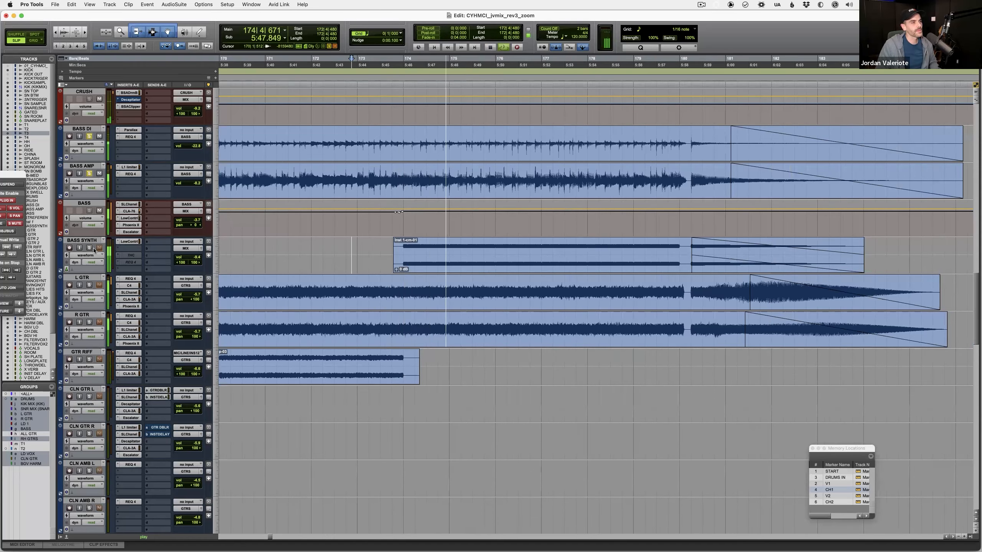
pyautogui.click(89, 174)
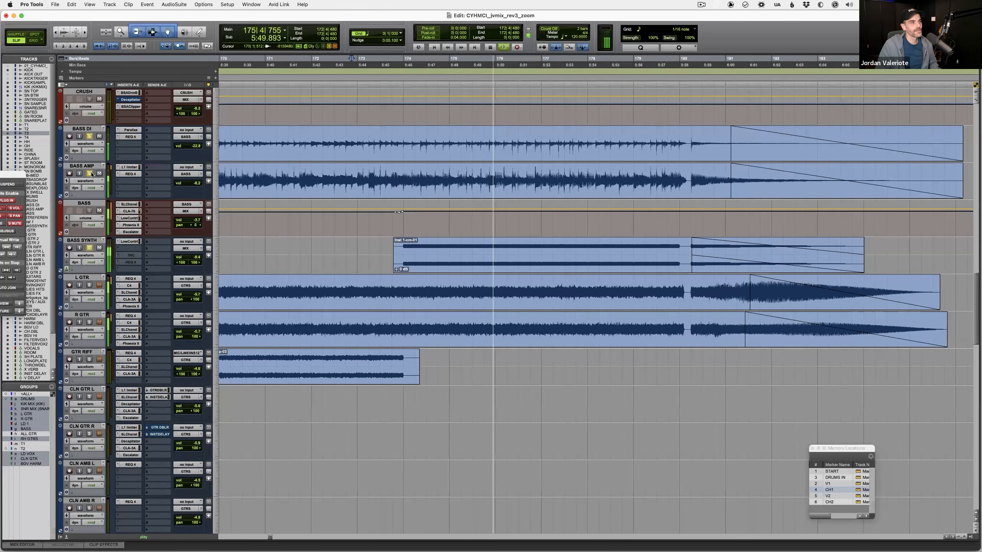
pyautogui.click(401, 245)
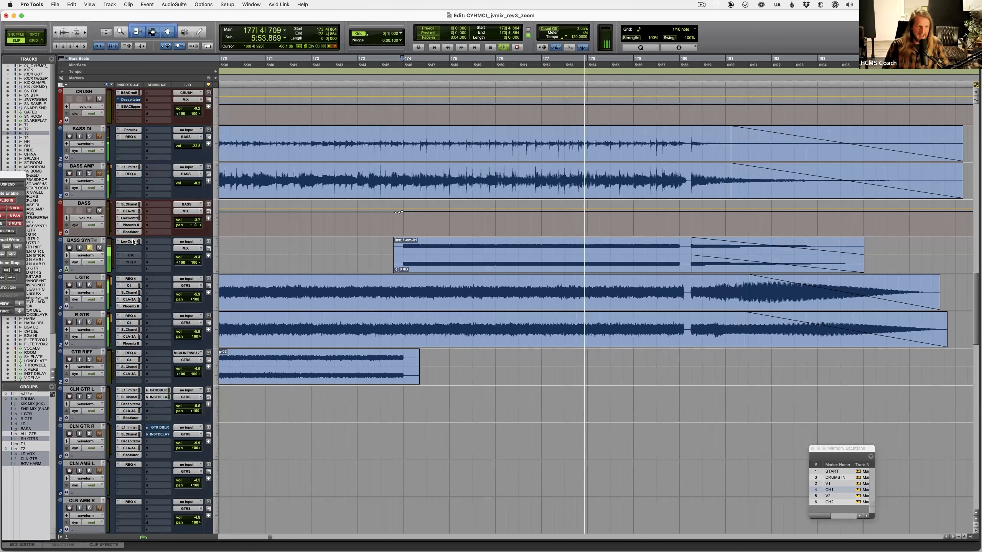
pyautogui.press('space')
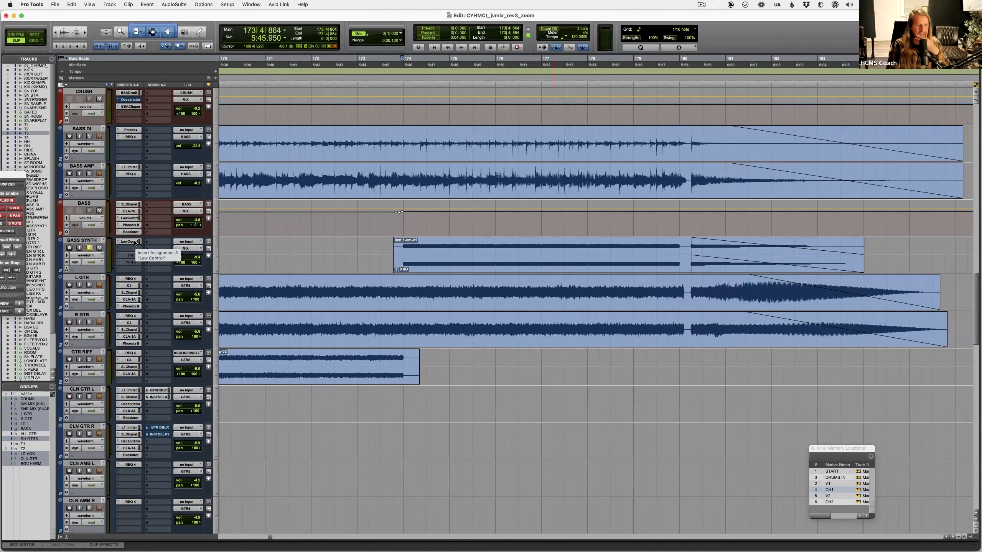
# Step: Open Low Control on BASS SYNTH and compare the soloed synth with the plugin bypassed and active
pyautogui.click(130, 242)
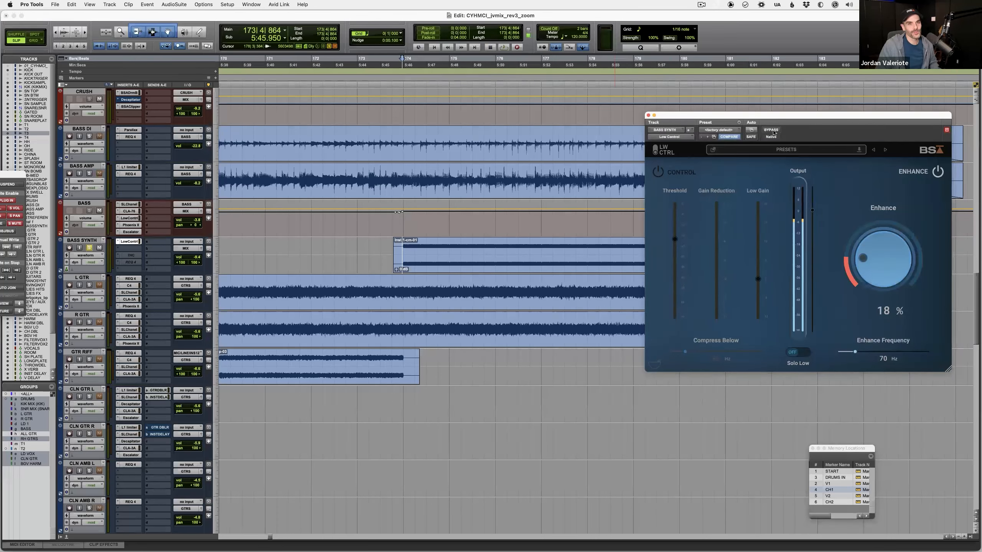
pyautogui.moveTo(782, 123); pyautogui.dragTo(760, 157)
pyautogui.press('space')
pyautogui.click(750, 166)
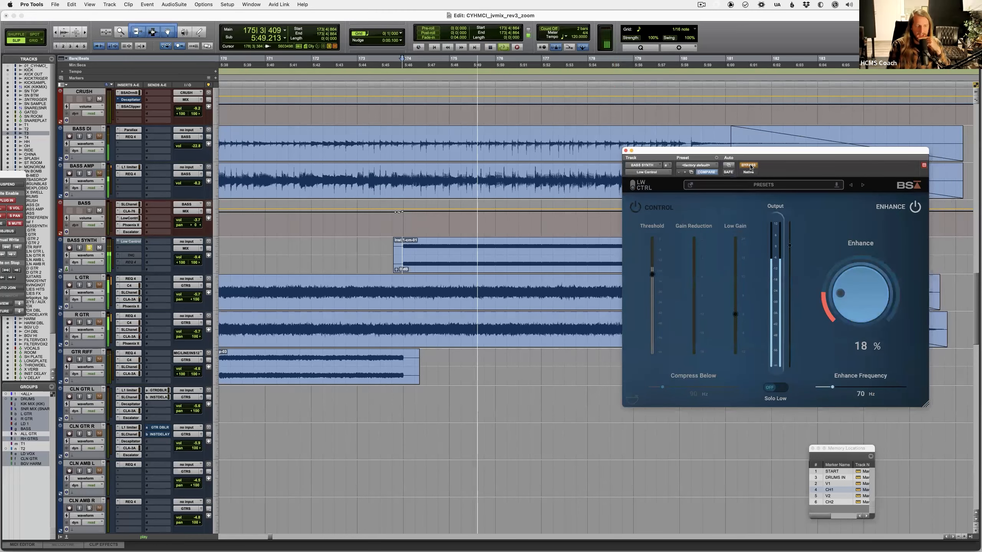
pyautogui.click(127, 243)
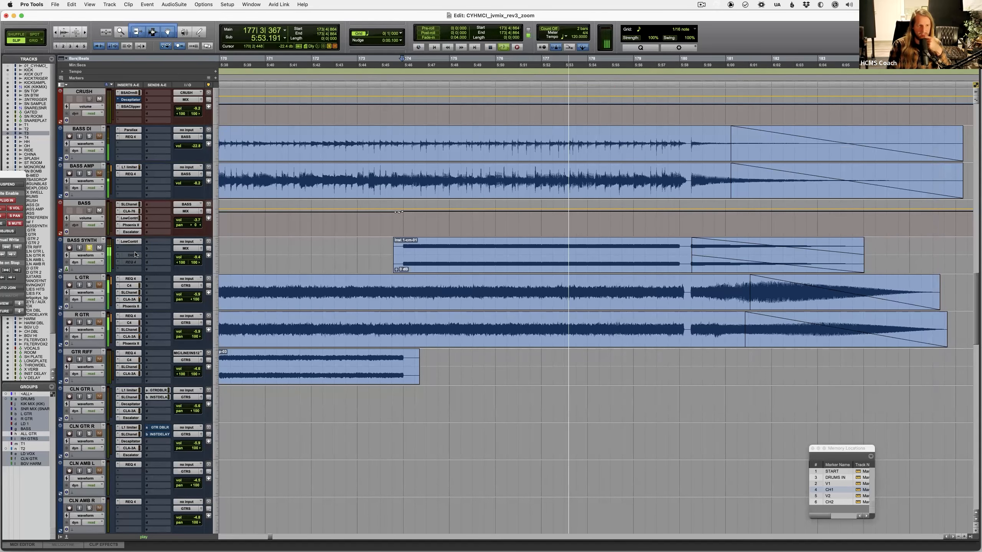
pyautogui.press('space')
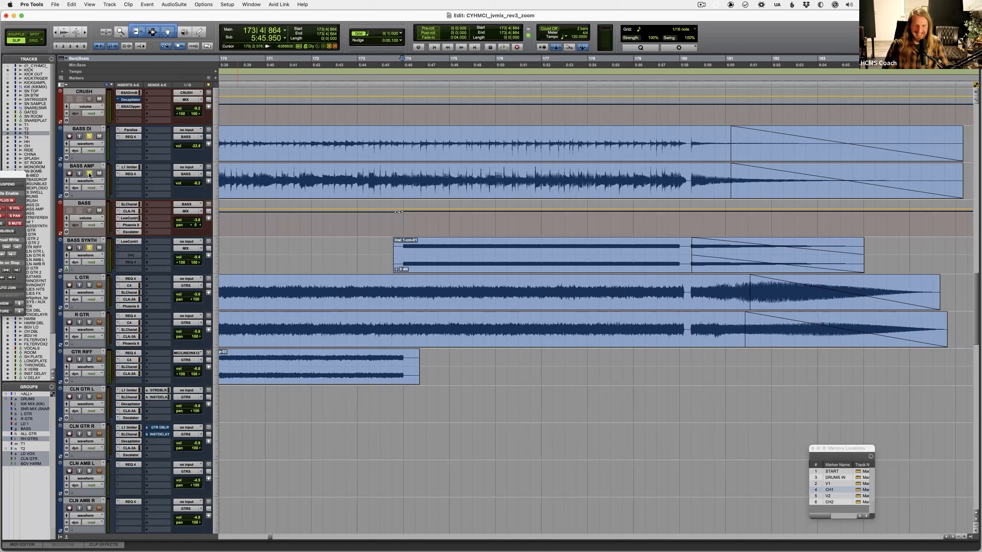
# Step: Play the soloed BASS DI and BASS AMP with BASS SYNTH switched out and back in, and continue into the full mix
pyautogui.press('space')
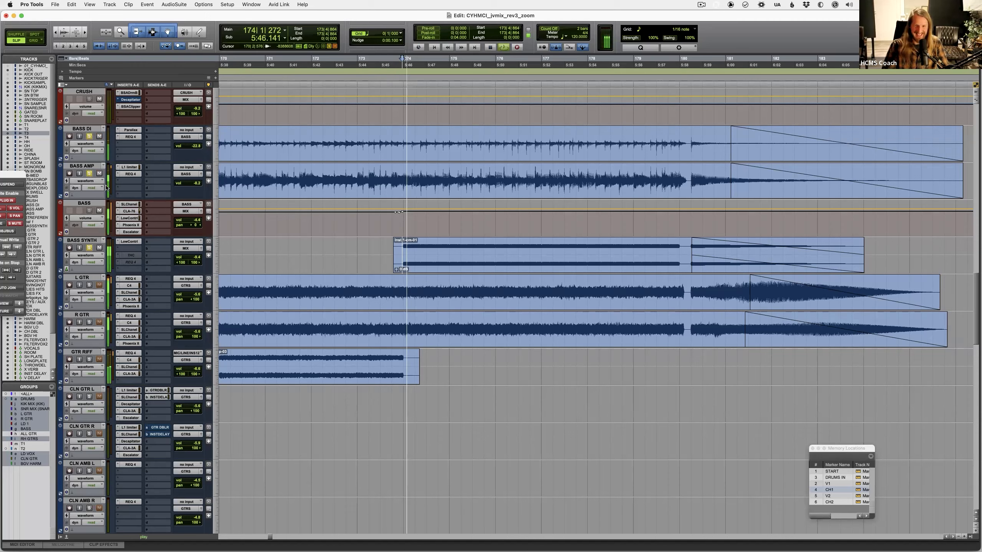
pyautogui.click(89, 248)
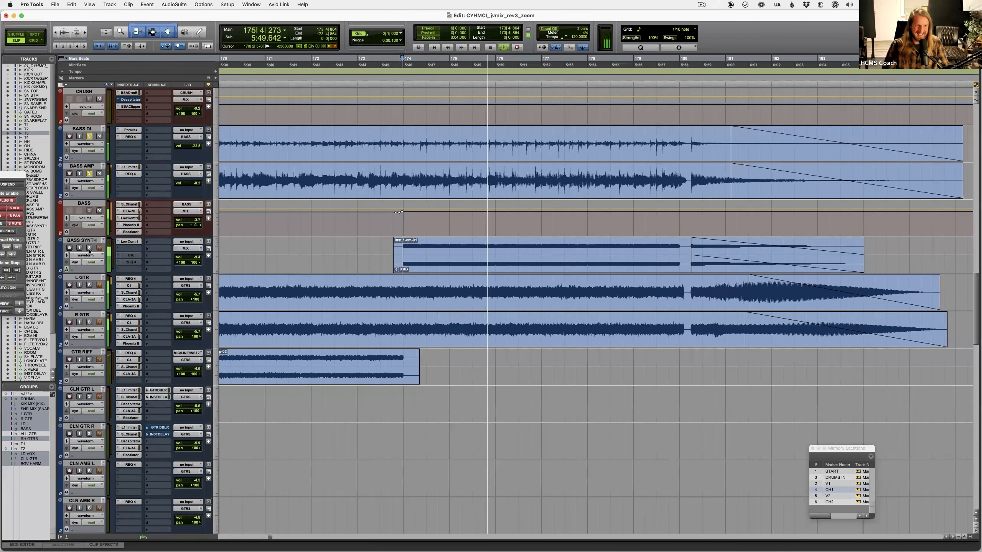
pyautogui.click(89, 249)
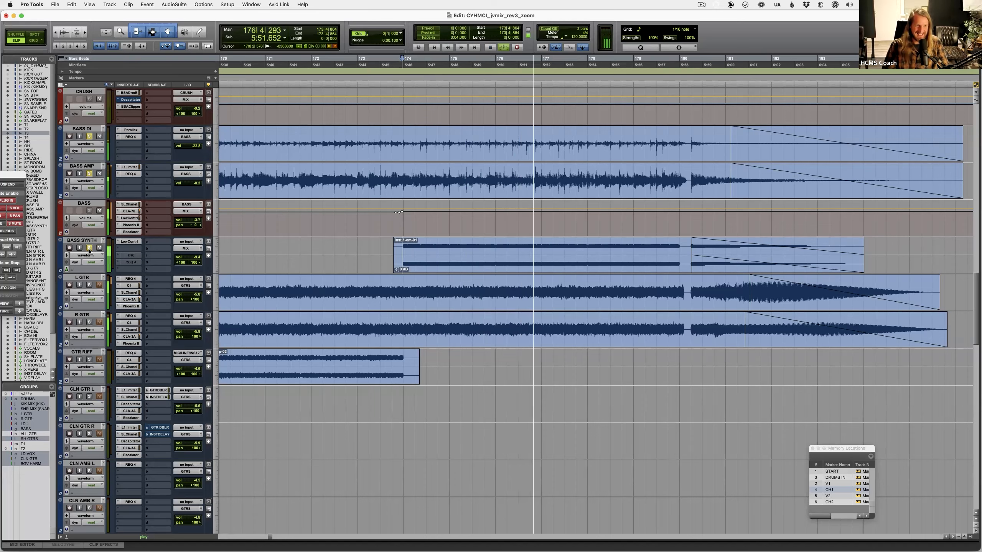
pyautogui.press('r')
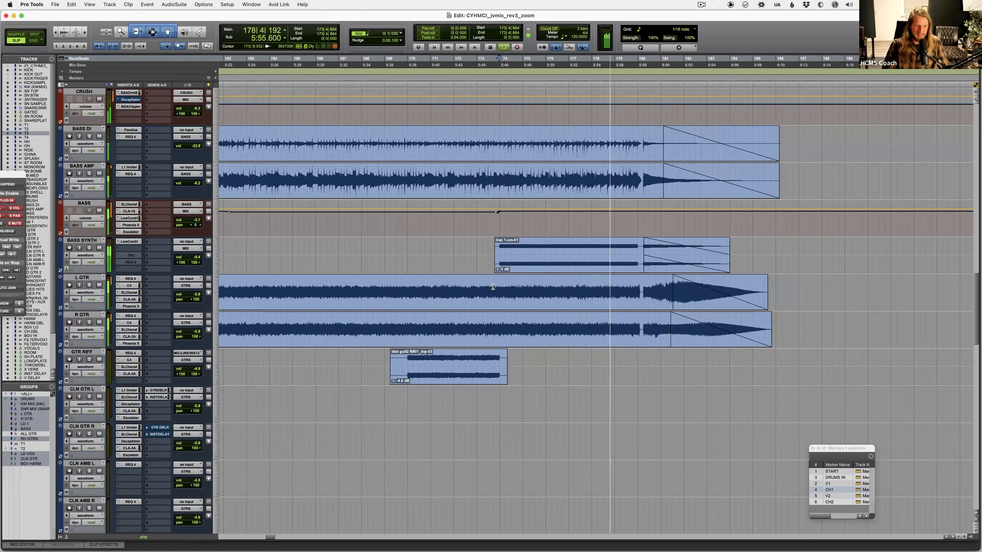
pyautogui.scroll(-2, 493, 287)
pyautogui.scroll(4, 503, 282)
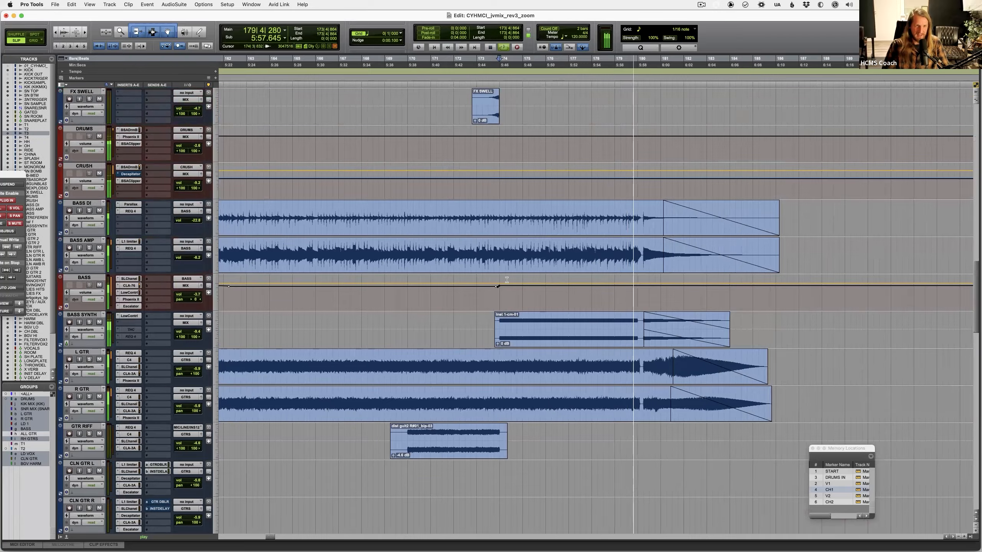
pyautogui.scroll(7, 506, 279)
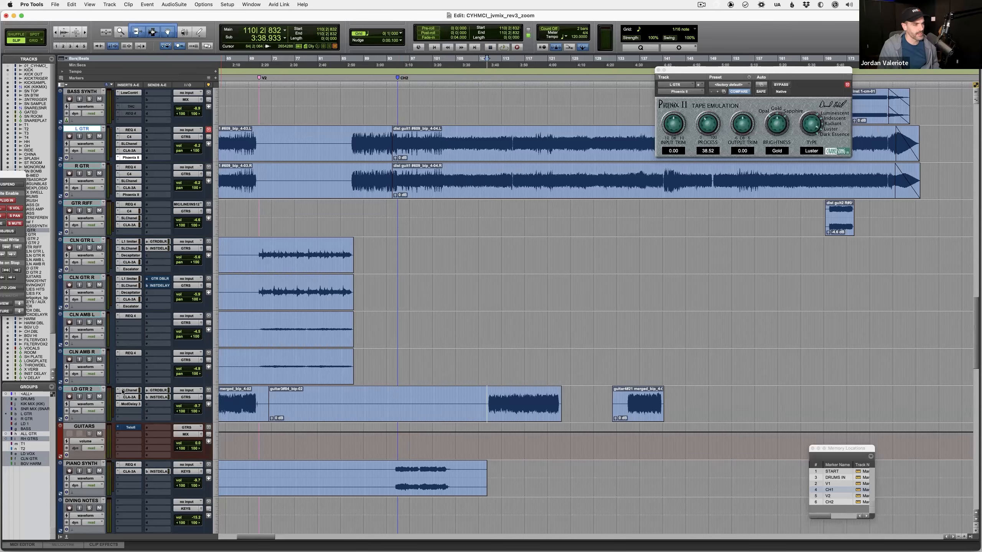
# Step: Play the LD GTR 2 part after the CH2 marker, toggling its solo to compare it alone and in the mix
pyautogui.press('r')
pyautogui.press('t')
pyautogui.press('t')
pyautogui.press('t')
pyautogui.press('space')
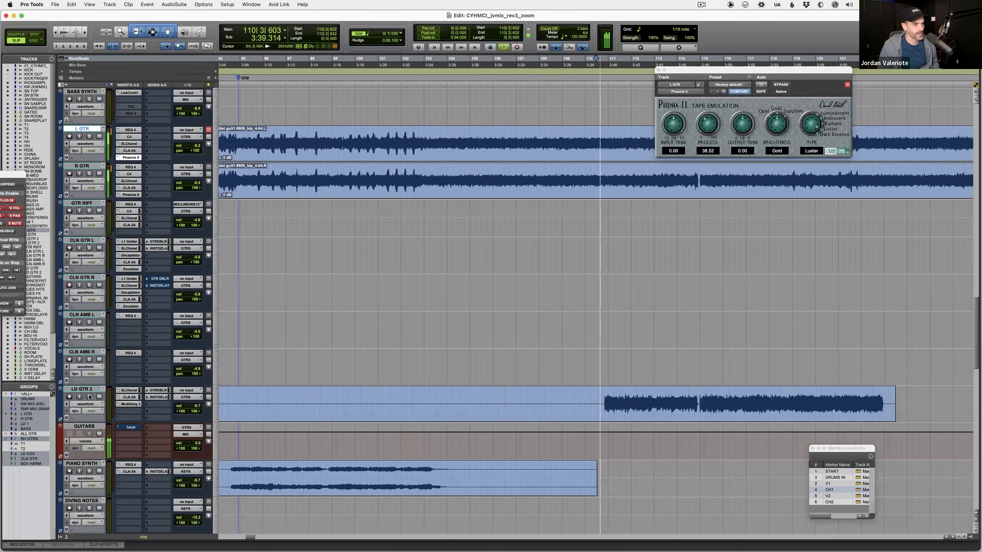
pyautogui.click(90, 397)
pyautogui.press('r')
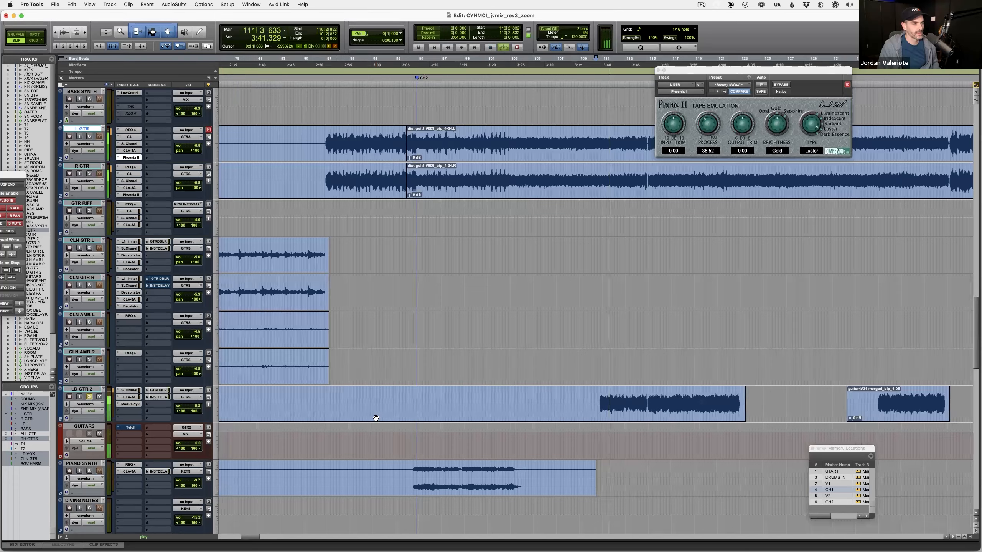
pyautogui.press('r')
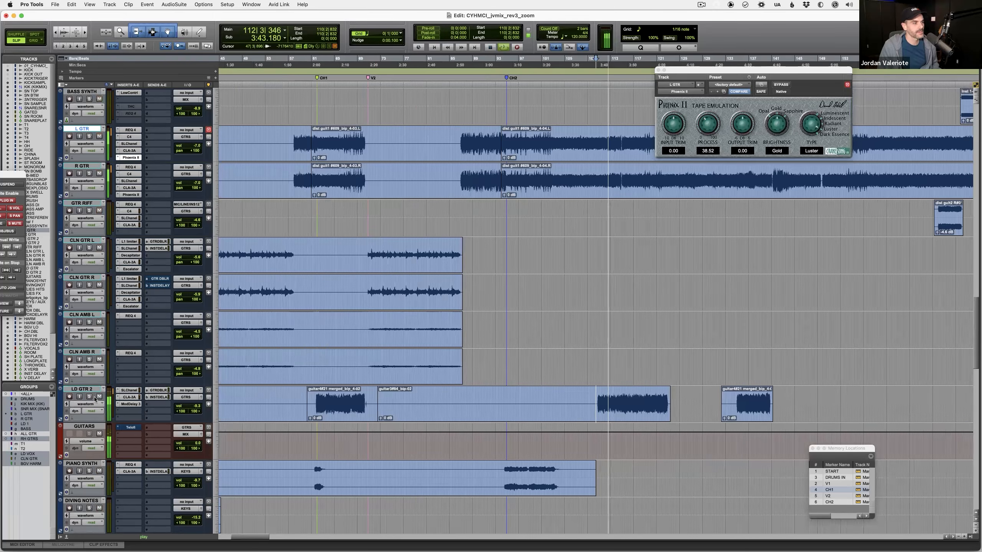
pyautogui.click(89, 398)
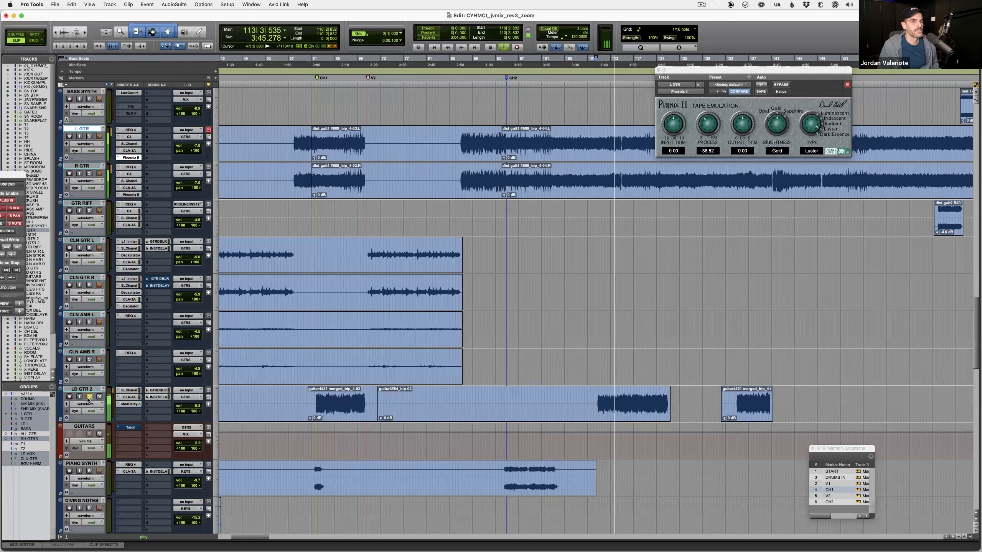
pyautogui.click(89, 397)
# Step: Play the LD GTR 2 part from just before the CH1 marker and solo the track
pyautogui.click(324, 400)
pyautogui.press('t')
pyautogui.press('t')
pyautogui.press('t')
pyautogui.press('space')
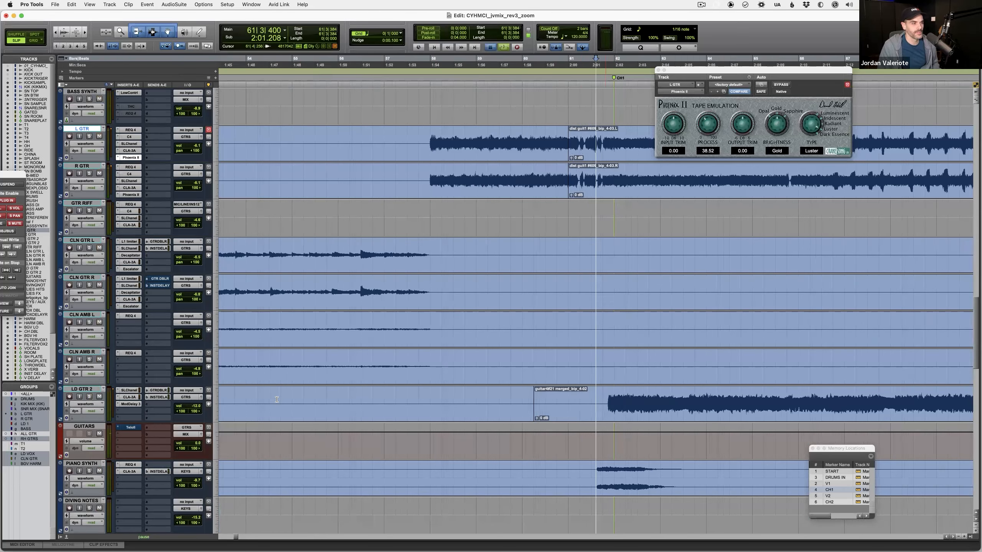
pyautogui.click(89, 397)
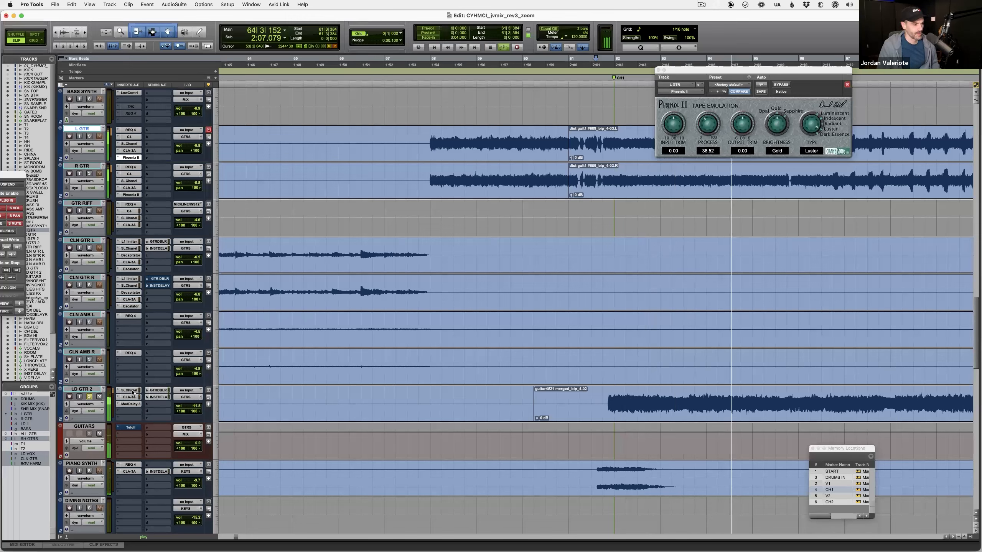
# Step: Play the soloed LD GTR 2 around the CH1 marker with its inserts bypassed, and compare it with SSLChannel switched back on
pyautogui.click(129, 390)
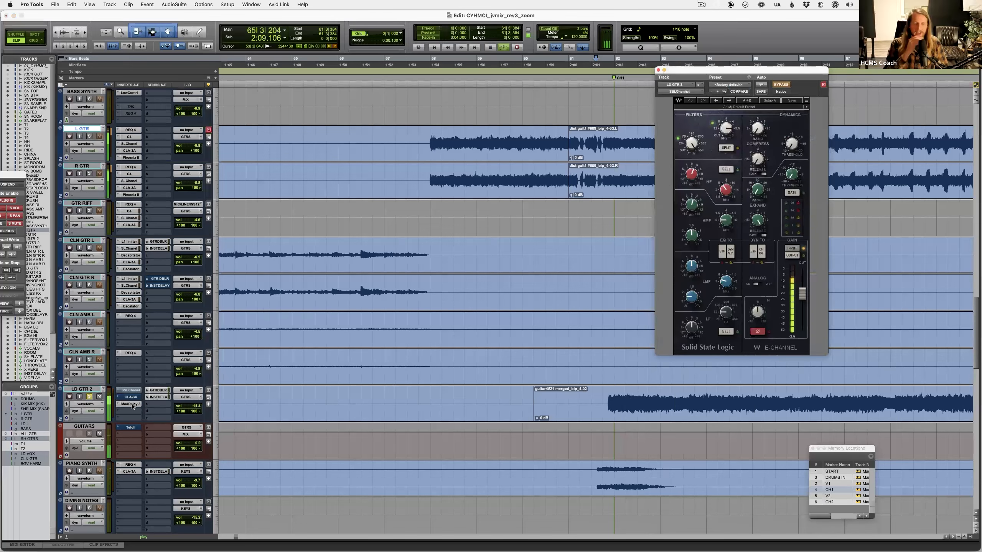
pyautogui.press('space')
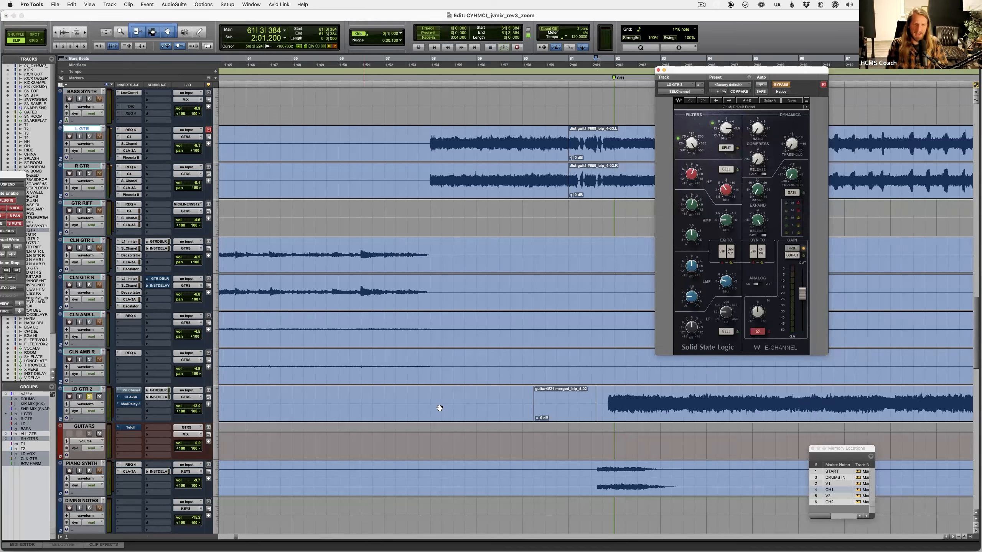
pyautogui.click(606, 397)
pyautogui.press('space')
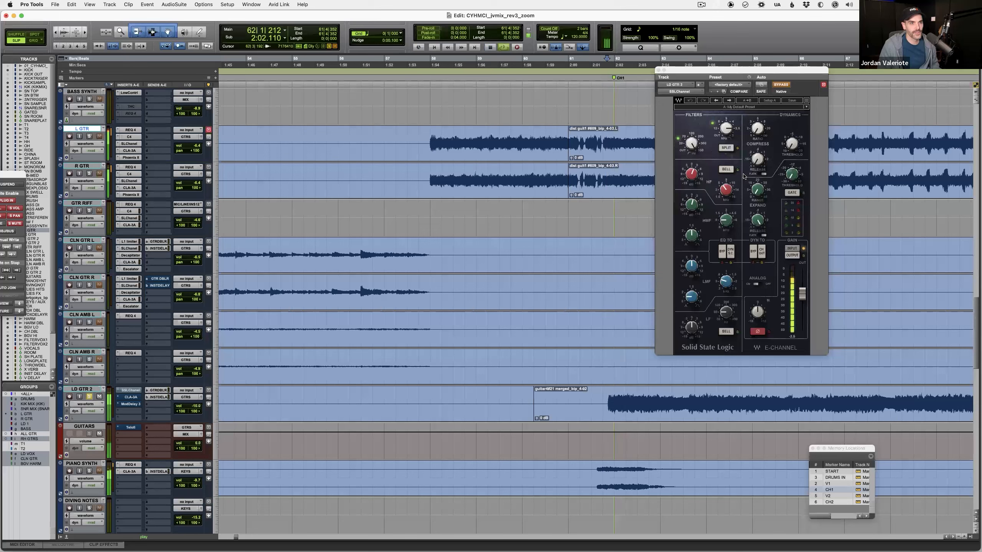
pyautogui.moveTo(778, 78); pyautogui.dragTo(765, 73)
pyautogui.press('space')
pyautogui.click(773, 83)
pyautogui.press('space')
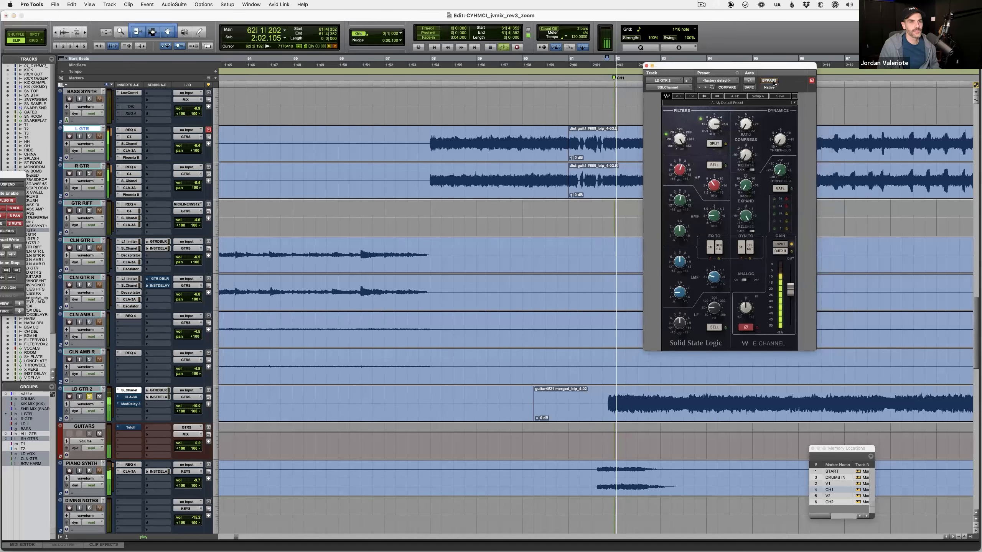
# Step: Open the CLA-3A compressor on LD GTR 2, take it out of bypass and play the soloed part
pyautogui.click(131, 397)
pyautogui.press('space')
pyautogui.click(770, 81)
pyautogui.press('space')
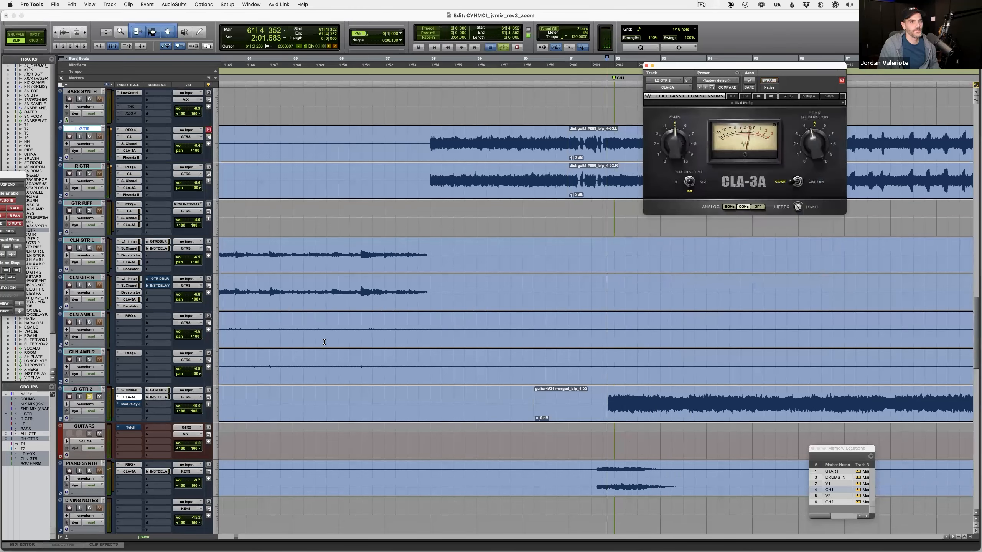
# Step: Open Mod Delay III on LD GTR 2, take it out of bypass and play the part from its entry at CH1
pyautogui.click(131, 405)
pyautogui.press('space')
pyautogui.moveTo(658, 62); pyautogui.dragTo(443, 57)
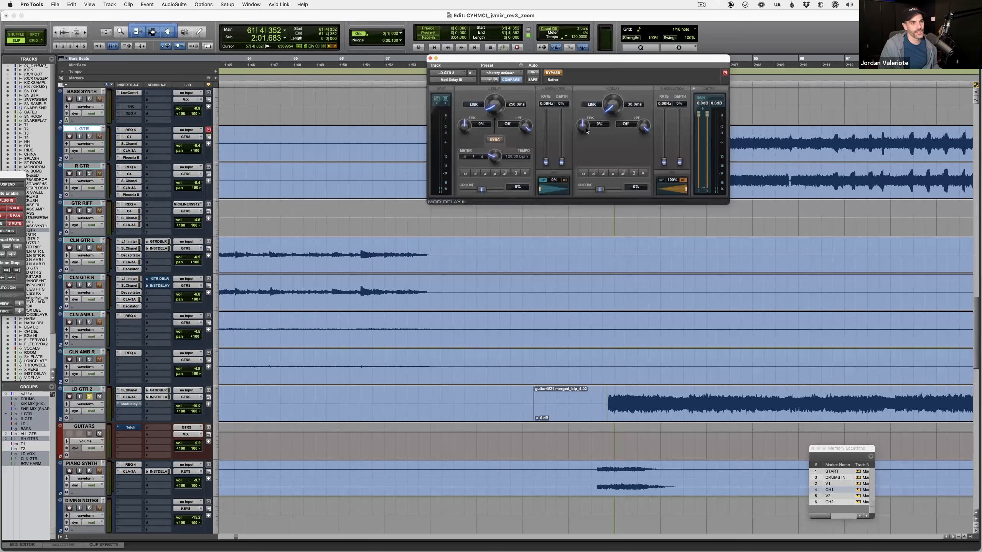
pyautogui.click(553, 73)
pyautogui.press('space')
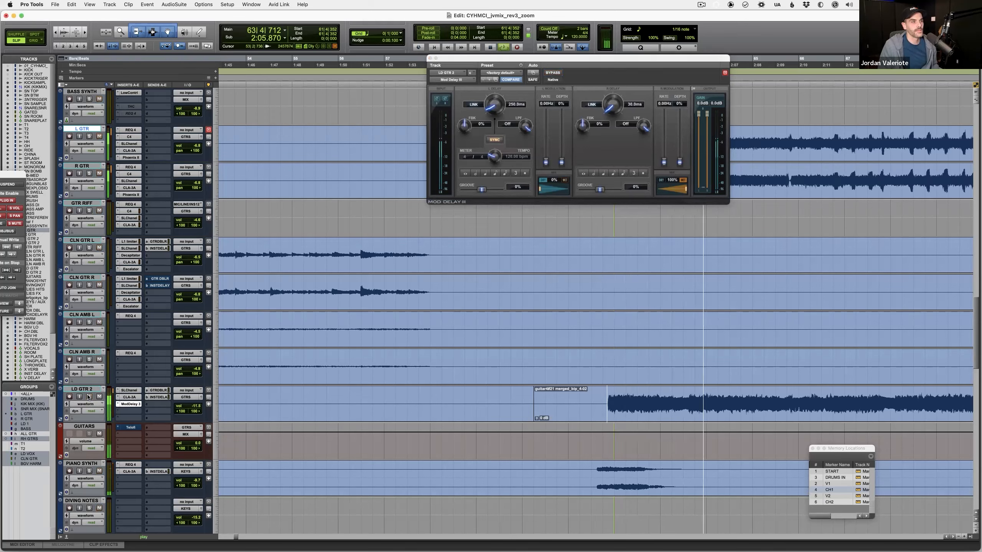
pyautogui.press('space')
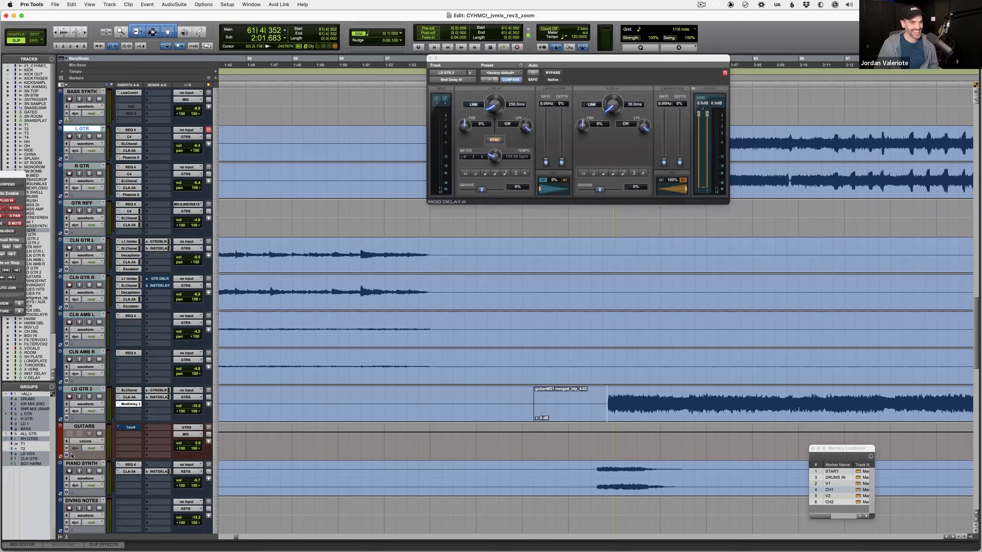
# Step: Show the tracks' volume automation and play the soloed LD GTR 2 entry from just before the CH1 marker
pyautogui.hotkey('ctrl', 'alt', '-')
pyautogui.hscroll(5, 410, 450)
pyautogui.press('r')
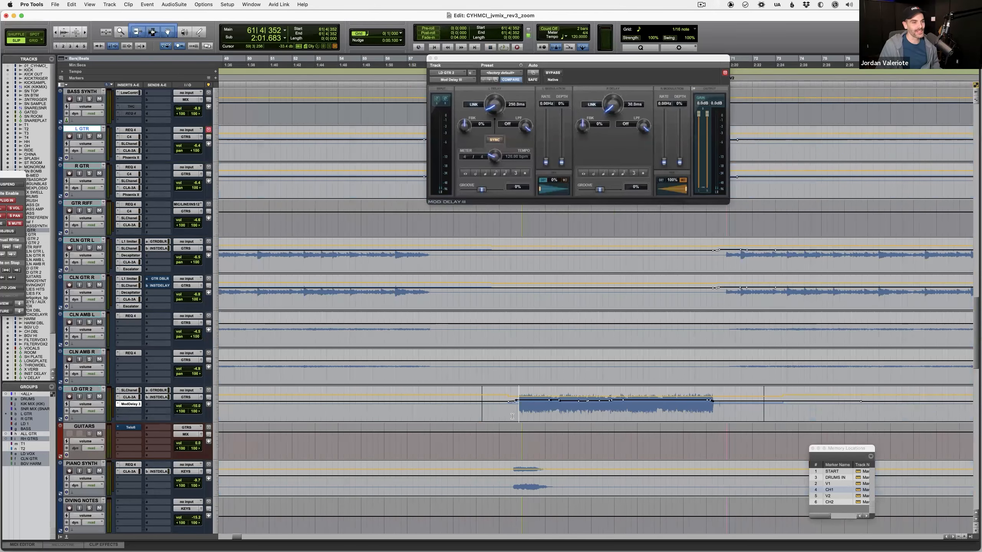
pyautogui.click(510, 411)
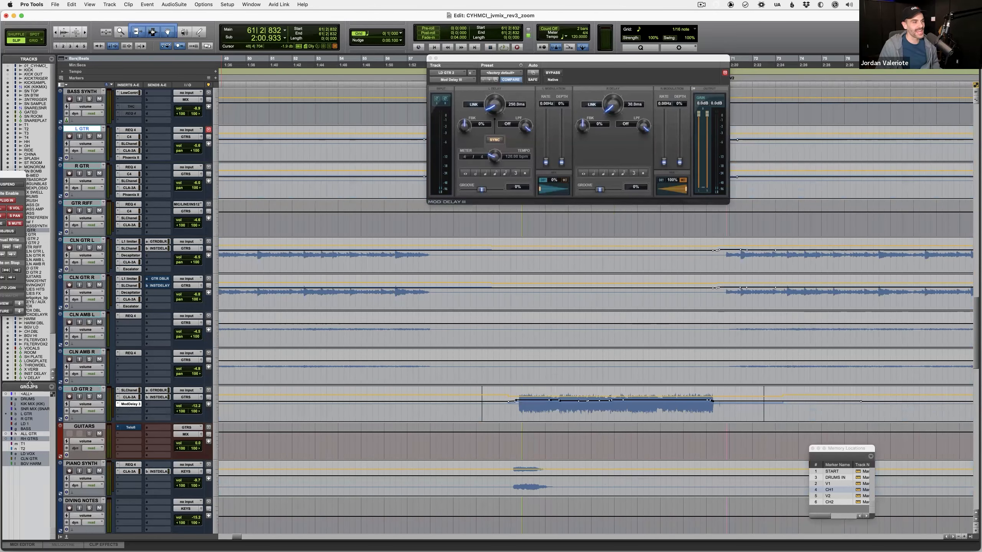
pyautogui.click(89, 399)
pyautogui.press('space')
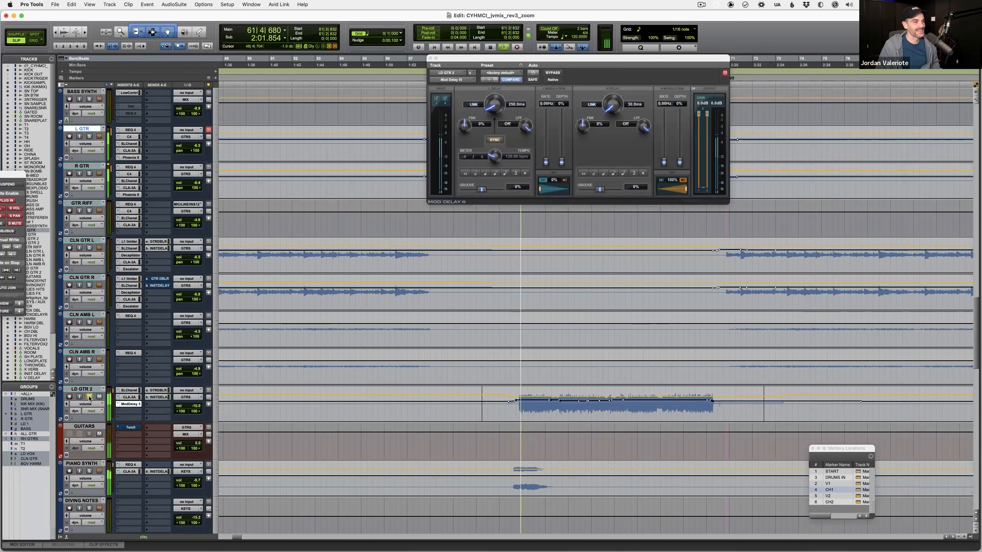
pyautogui.press('space')
pyautogui.click(499, 410)
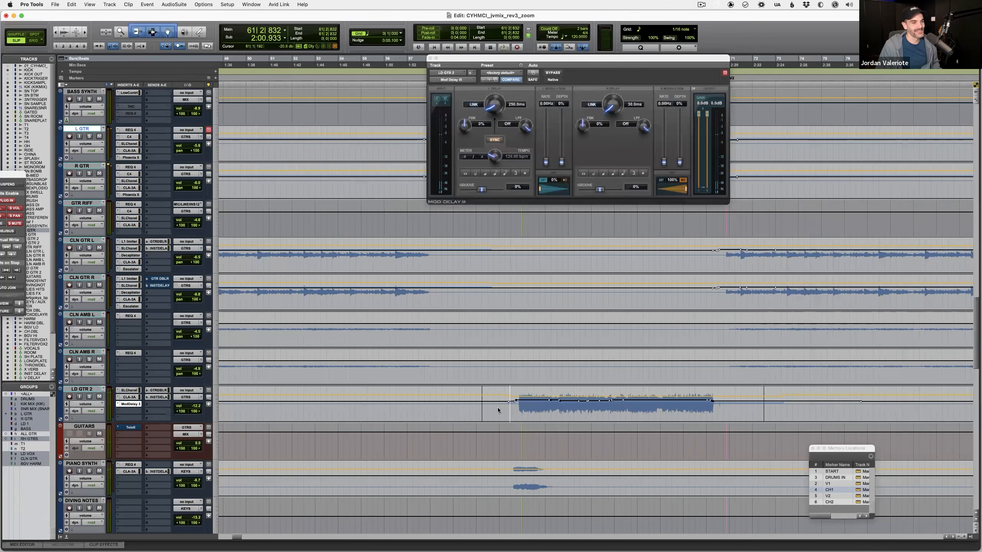
# Step: Play the LD GTR 2 entry at CH1 within the full mix and close its Mod Delay III window
pyautogui.press('space')
pyautogui.click(527, 412)
pyautogui.press('t')
pyautogui.press('t')
pyautogui.hscroll(6, 546, 414)
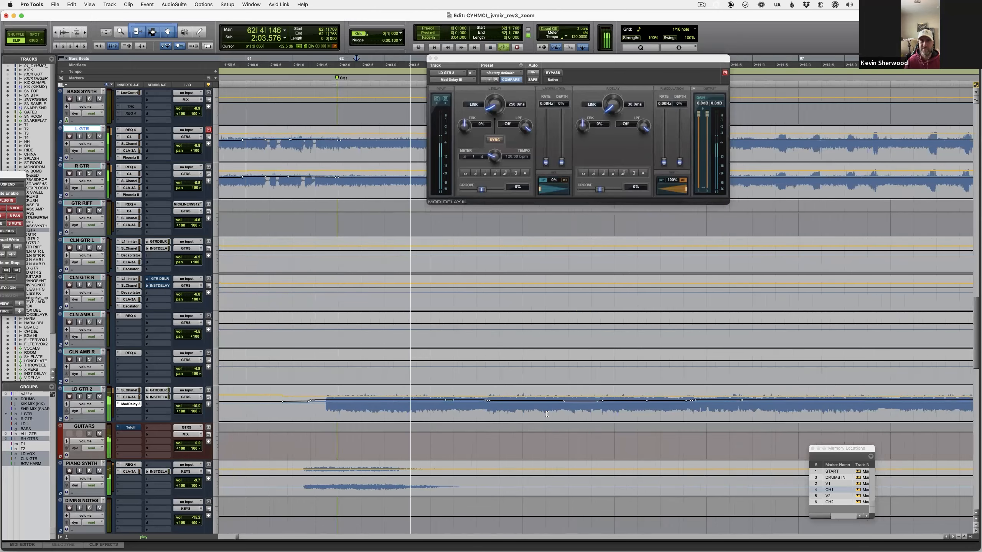
pyautogui.press('r')
pyautogui.press('space')
pyautogui.hscroll(4, 545, 414)
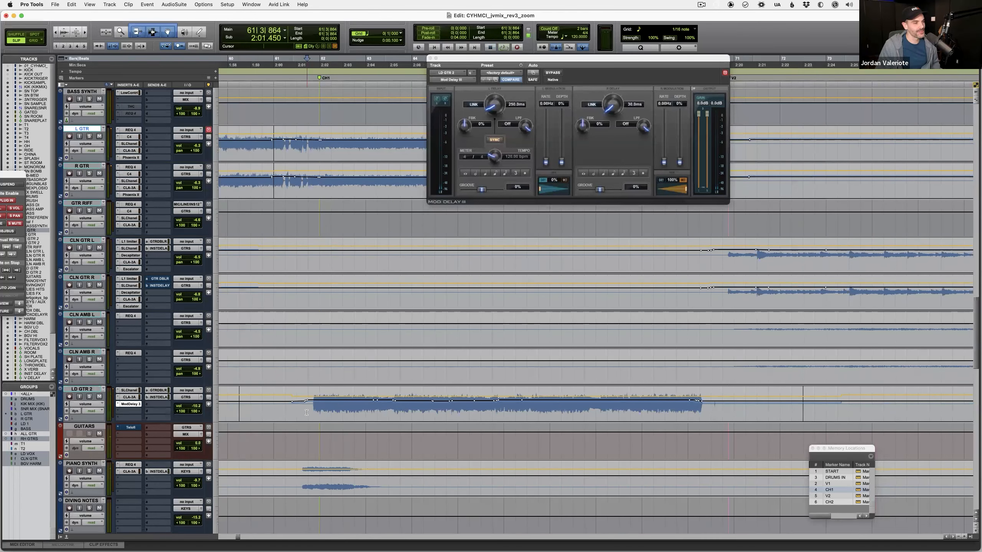
pyautogui.click(131, 404)
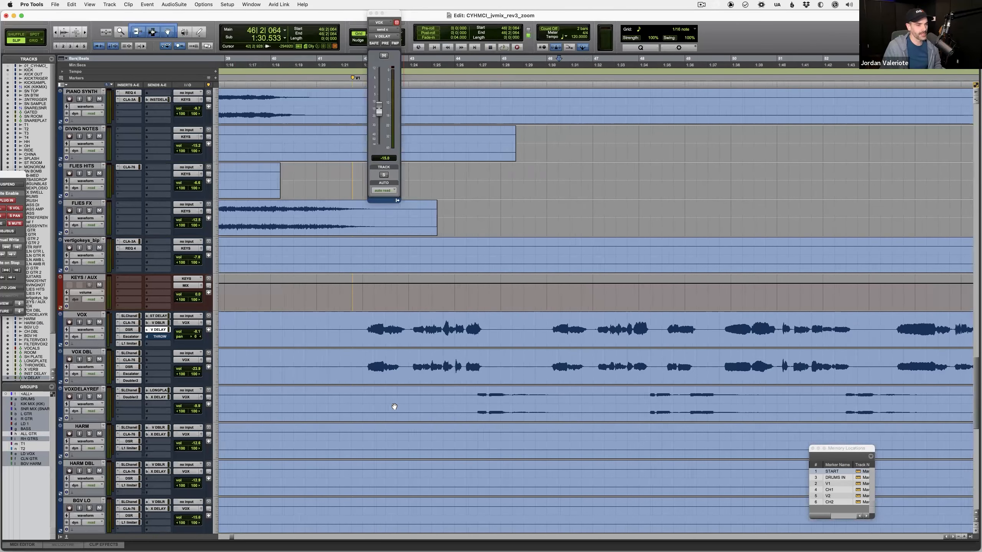
# Step: Play the verse from just before the first VOXDELAYREF delay phrase after the V1 marker
pyautogui.hscroll(1, 394, 407)
pyautogui.press('r')
pyautogui.hscroll(4, 450, 400)
pyautogui.moveTo(433, 398); pyautogui.dragTo(465, 399)
pyautogui.click(398, 399)
pyautogui.press('space')
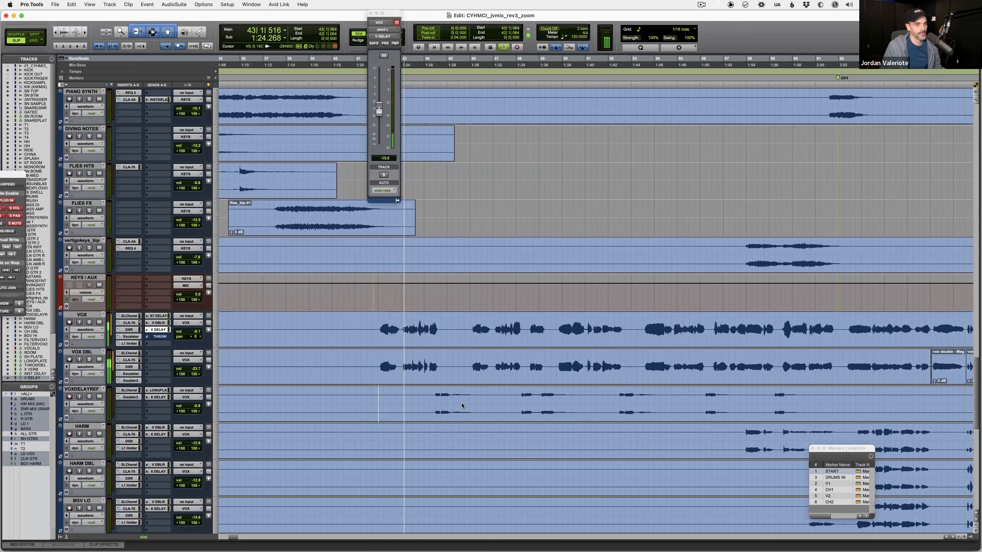
# Step: Follow the VOXDELAYREF delay phrases through the verse during playback, and stop around bar 50
pyautogui.press('t')
pyautogui.moveTo(531, 398); pyautogui.dragTo(633, 398)
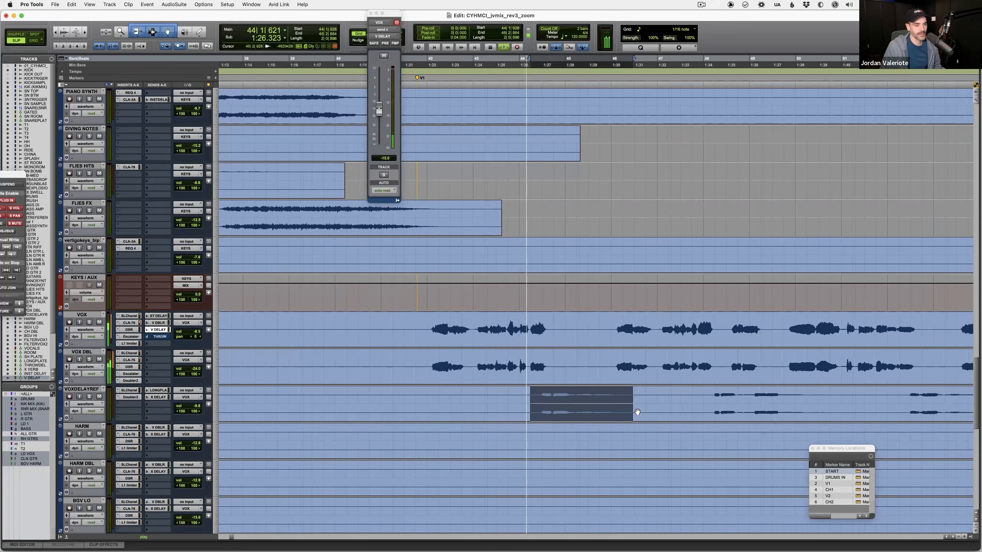
pyautogui.click(618, 398)
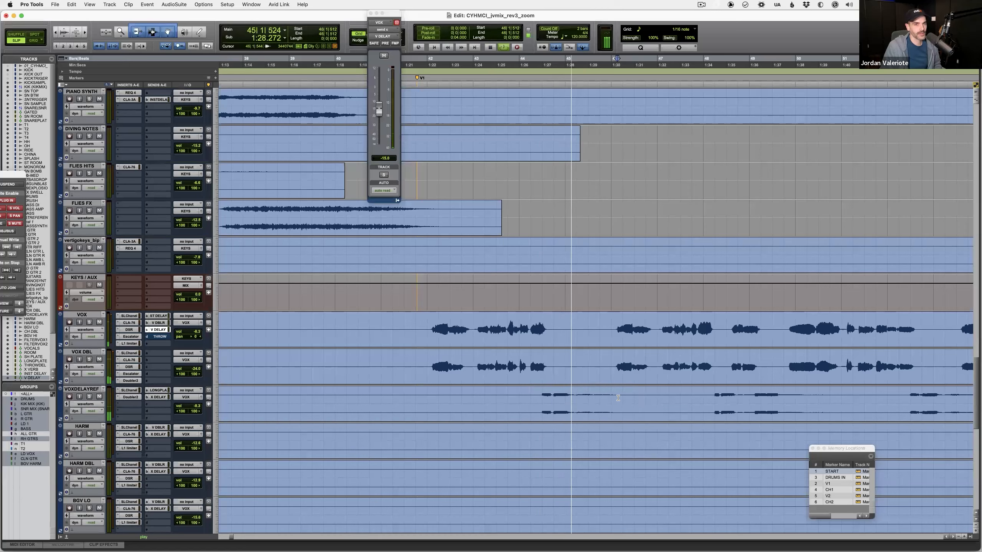
pyautogui.press('t')
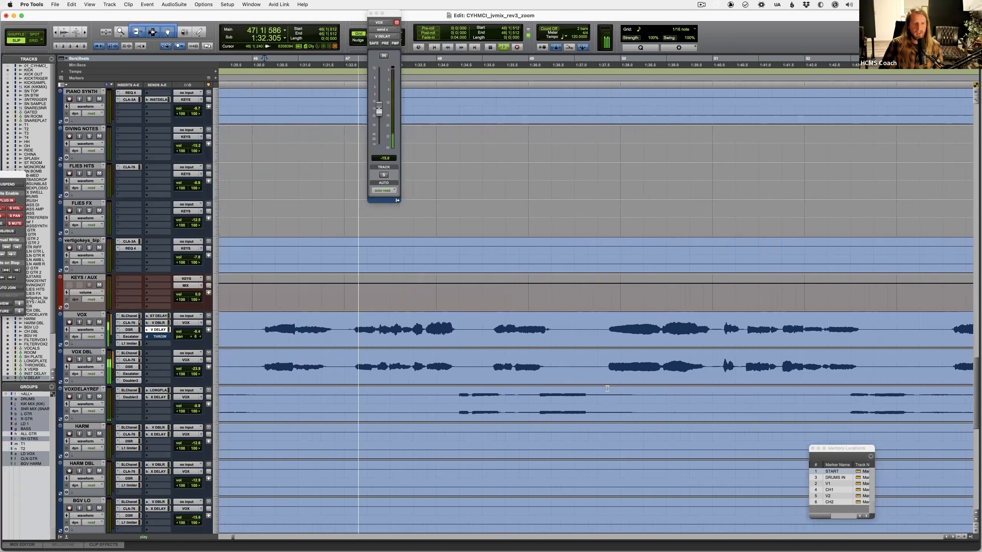
pyautogui.press('r')
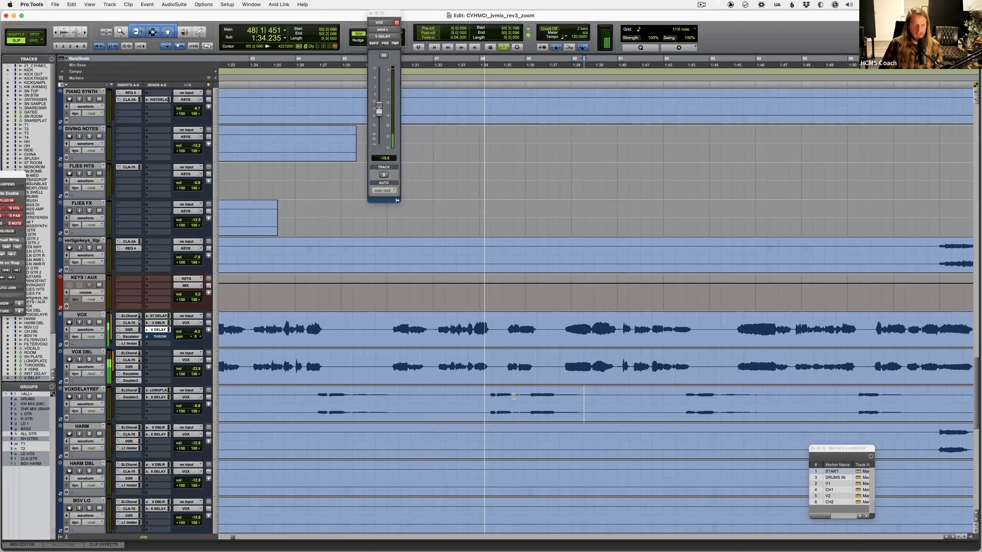
pyautogui.press('t')
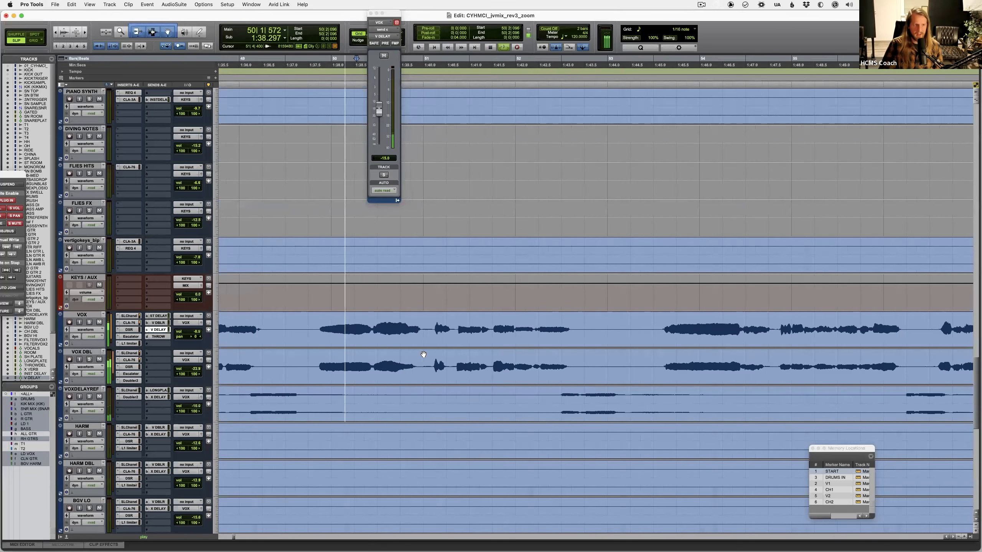
pyautogui.press('space')
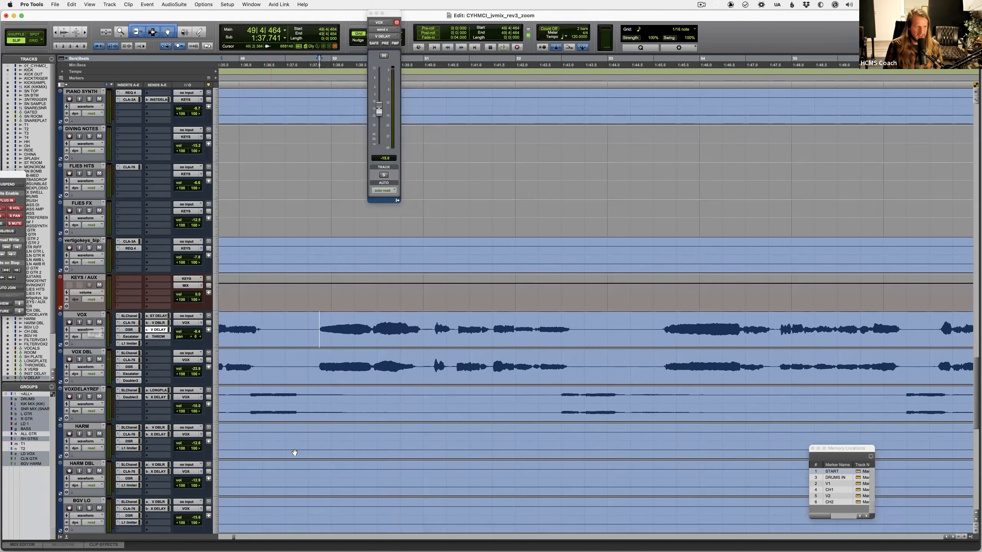
# Step: Solo the VOXDELAYREF track and play its delay phrase at bar 48
pyautogui.press('super+bracketleft')
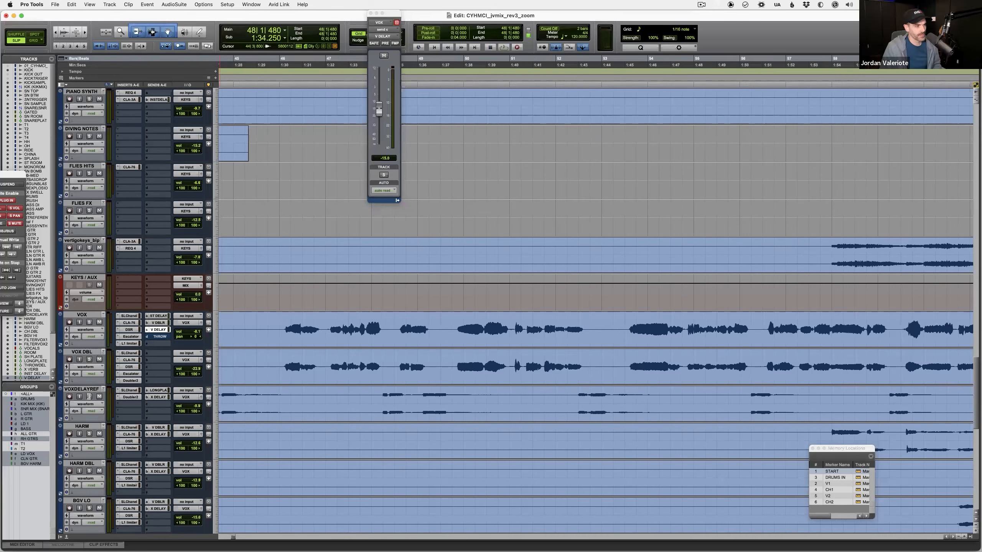
pyautogui.click(89, 396)
pyautogui.press('space')
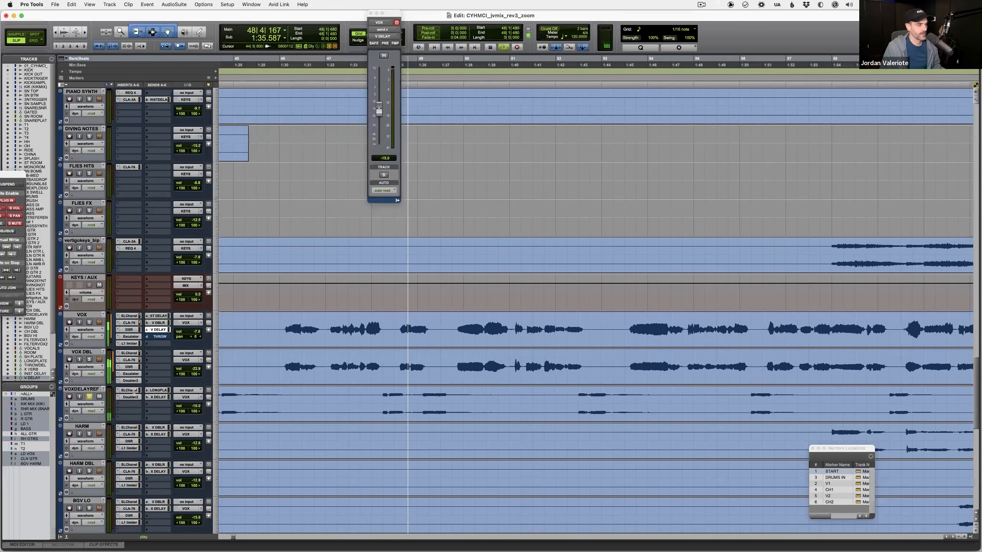
pyautogui.press('space')
pyautogui.press('space')
pyautogui.press('space')
# Step: Inspect the SSLChannel and Doubler2 inserts on VOXDELAYREF while playing the soloed delay phrase
pyautogui.click(129, 392)
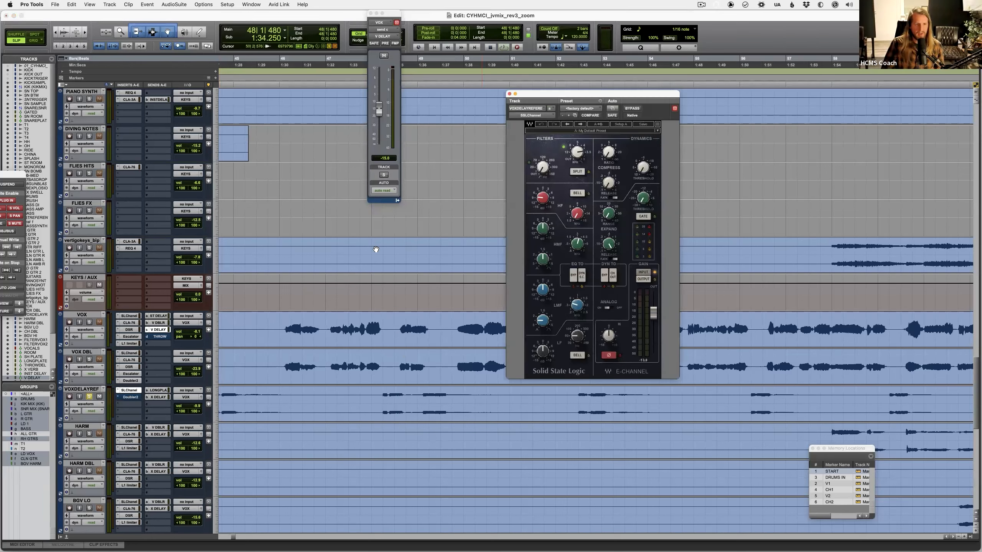
pyautogui.press('space')
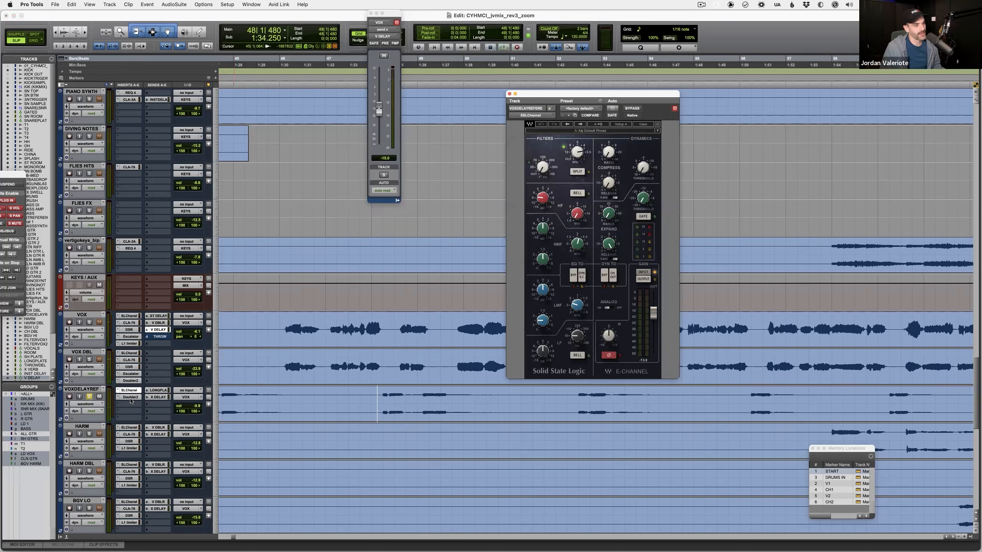
pyautogui.click(130, 399)
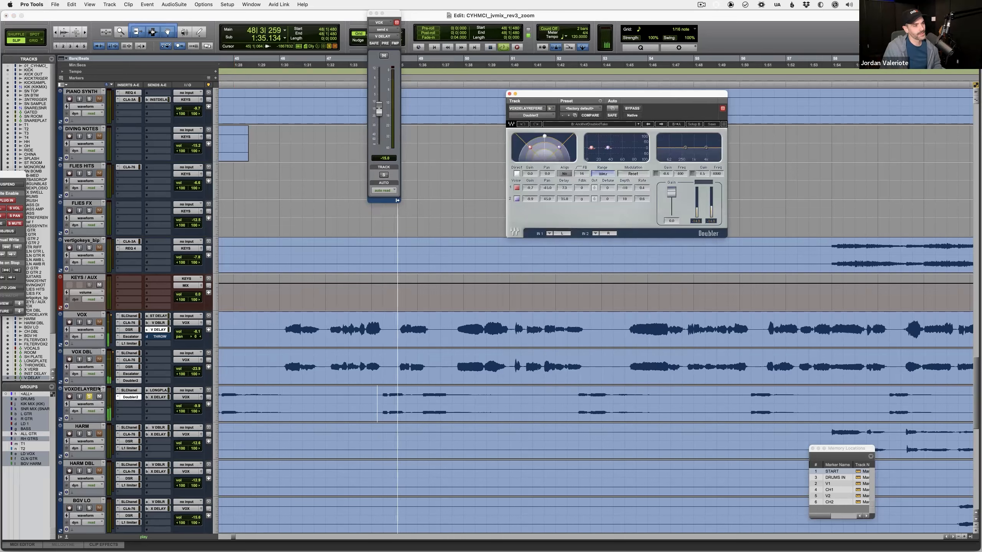
pyautogui.press('space')
# Step: Check the LONG PLATE send on VOXDELAYREF and play its bar 48 phrase in the full mix
pyautogui.click(158, 390)
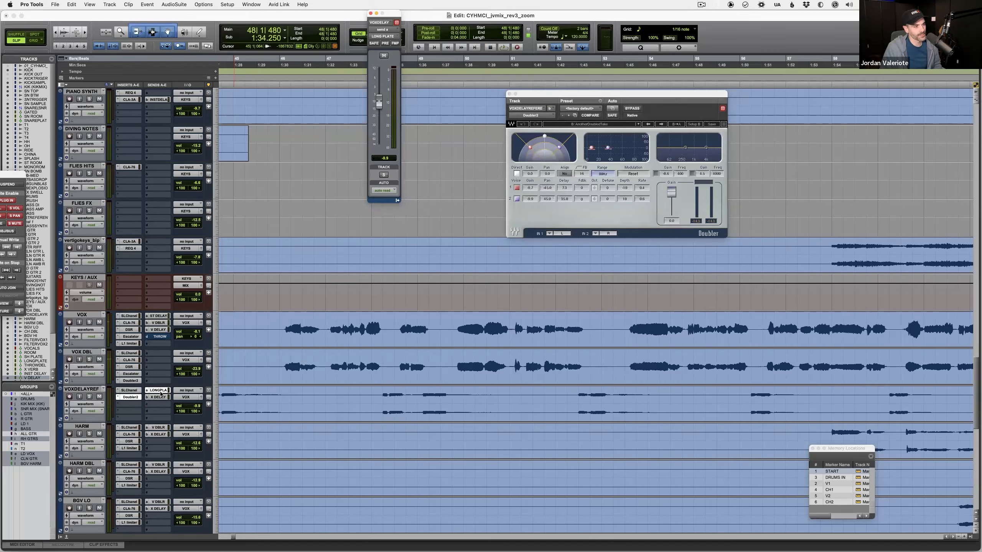
pyautogui.click(161, 391)
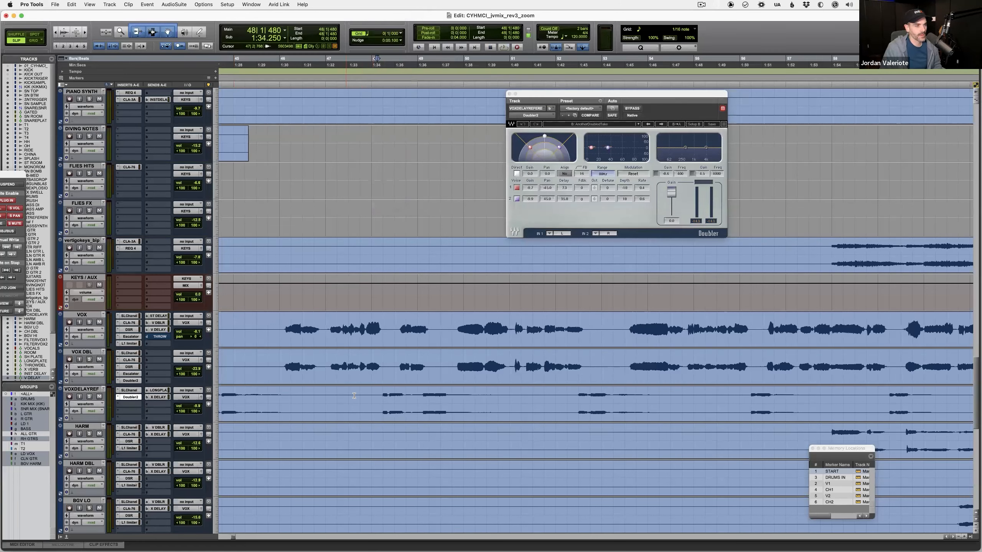
pyautogui.click(361, 395)
pyautogui.press('space')
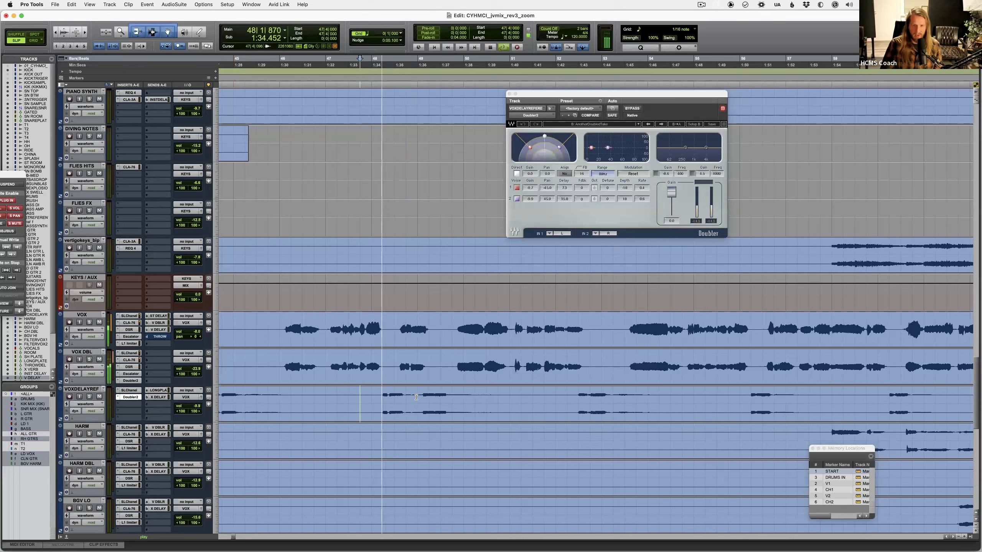
pyautogui.press('space')
# Step: Compare the VOXDELAYREF phrases in the mix from bar 47 with SSLChannel bypassed and active
pyautogui.click(456, 320)
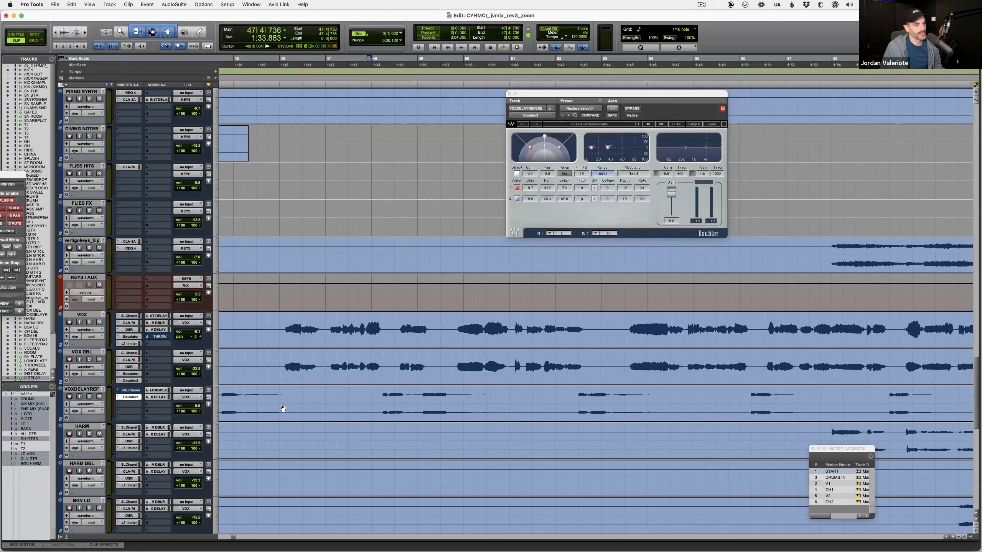
pyautogui.press('space')
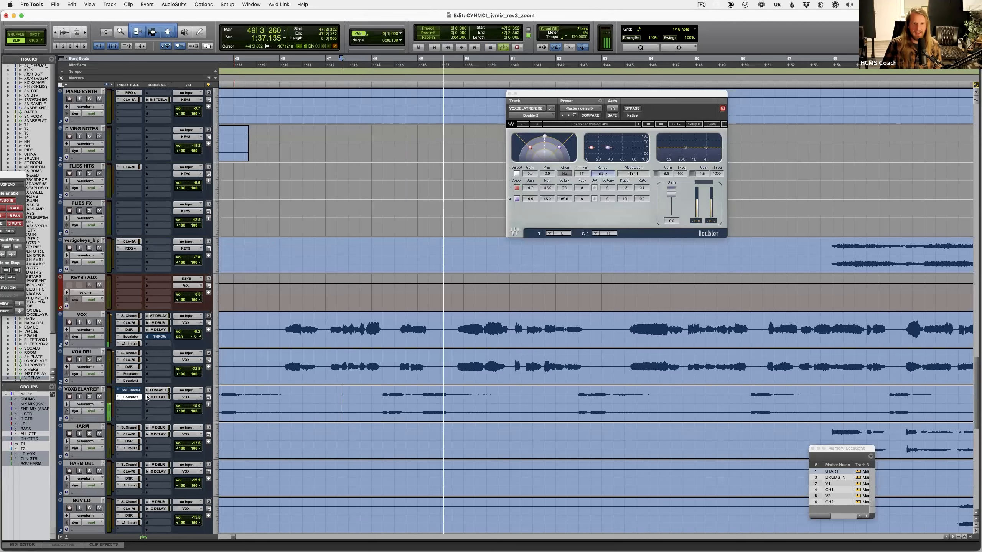
pyautogui.press('space')
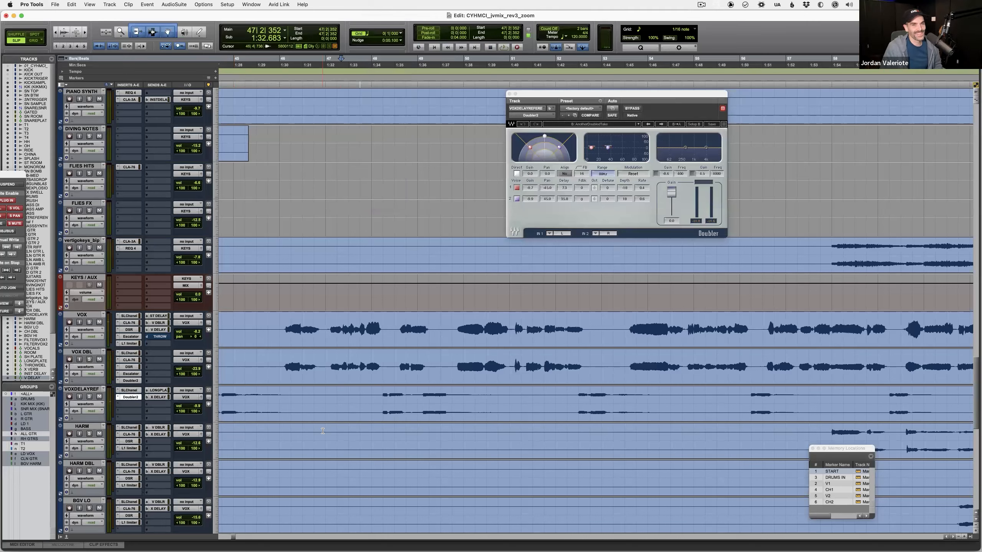
pyautogui.click(331, 394)
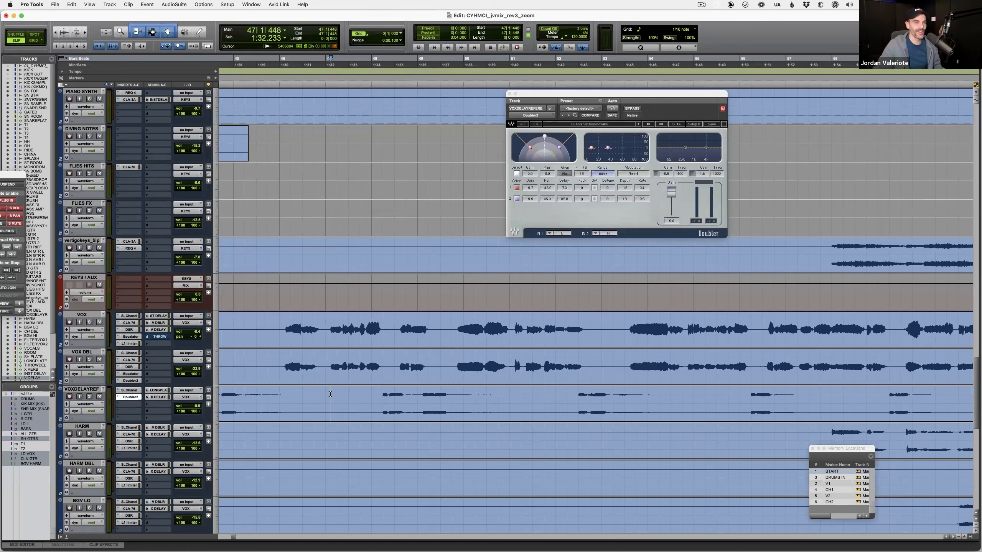
pyautogui.press('space')
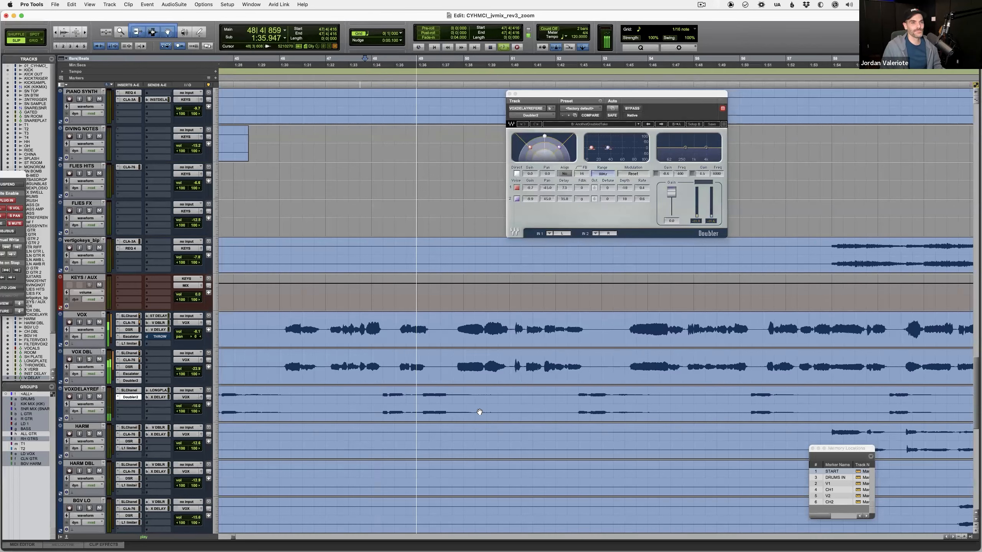
pyautogui.hscroll(3, 485, 393)
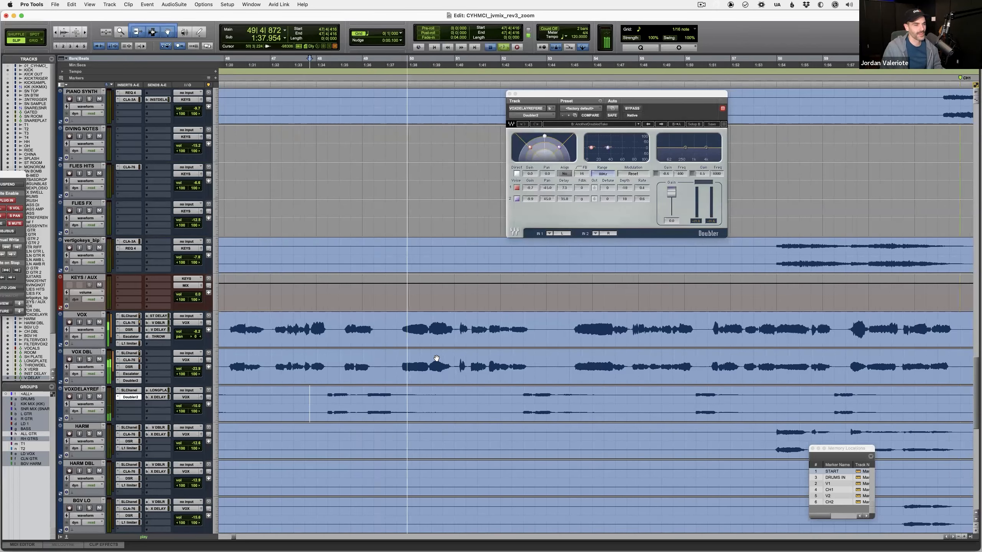